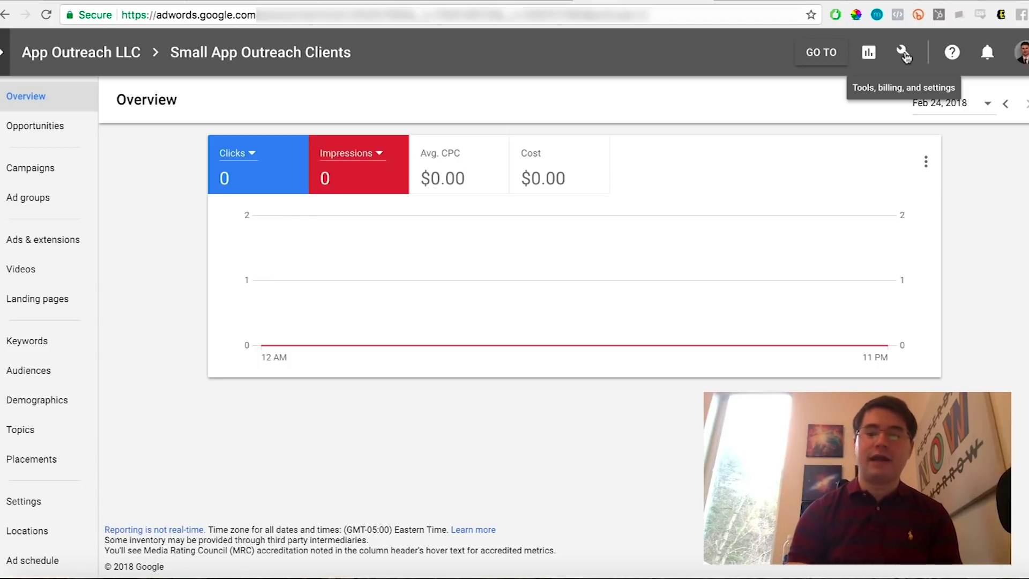
Open the YouTube audience source's linked channels in Audience manager and start editing the source
left_click(904, 53)
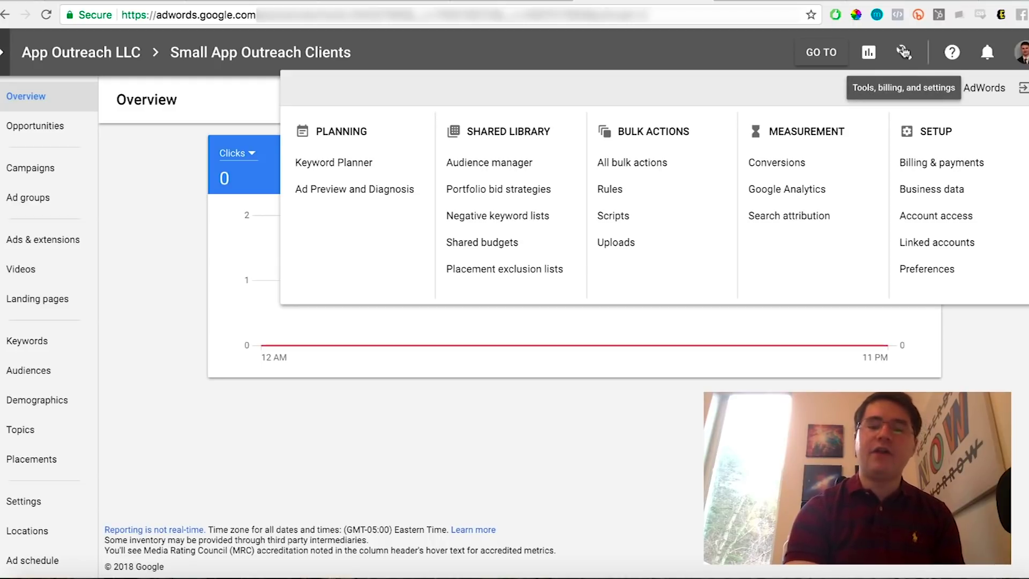
left_click(538, 166)
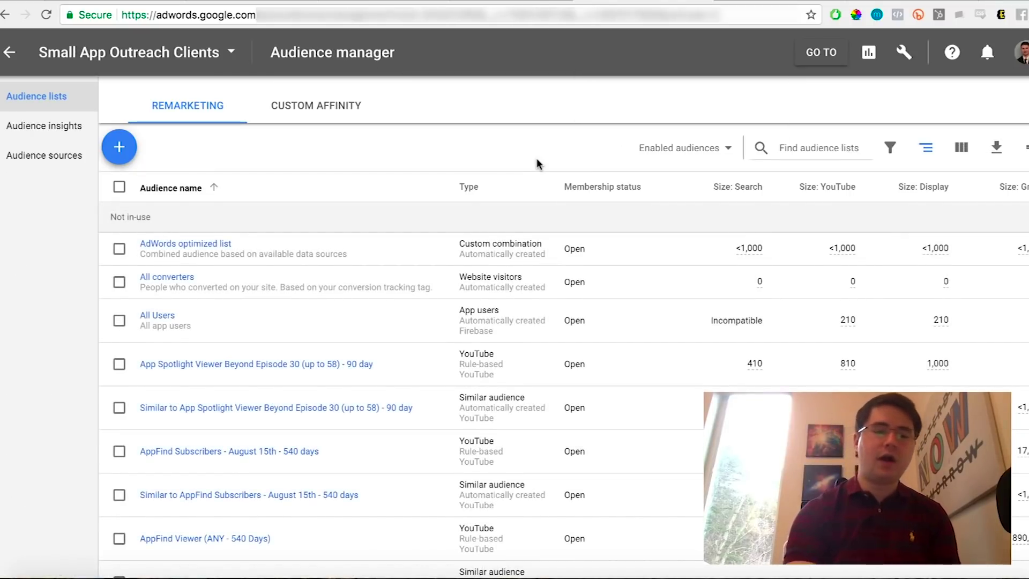
left_click(30, 166)
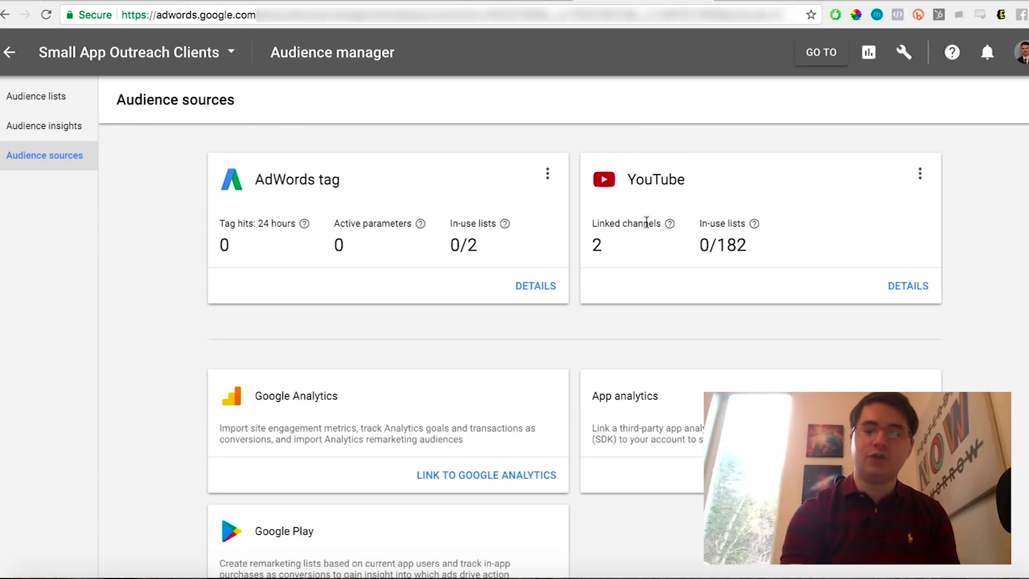
left_click(910, 287)
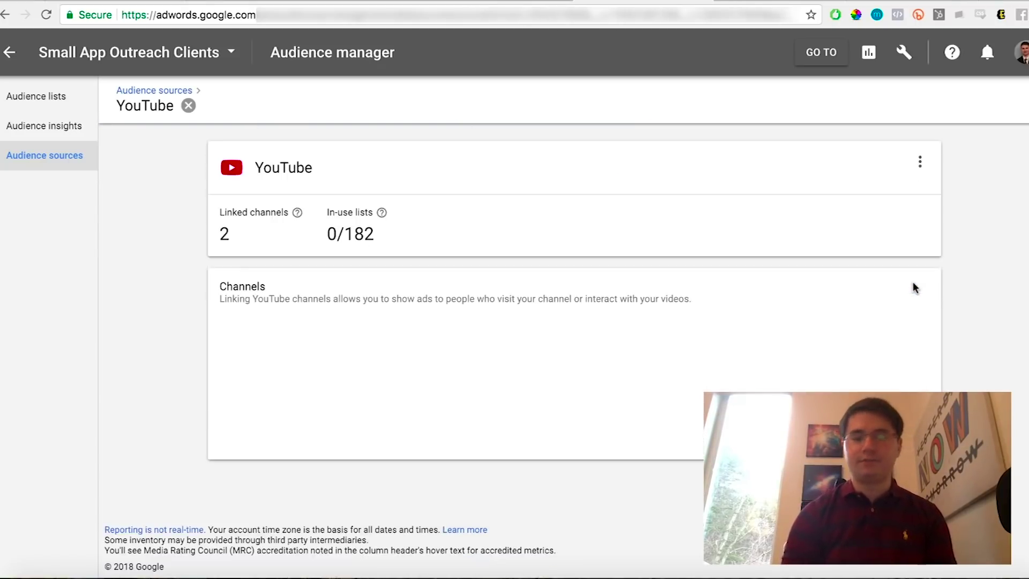
left_click(920, 163)
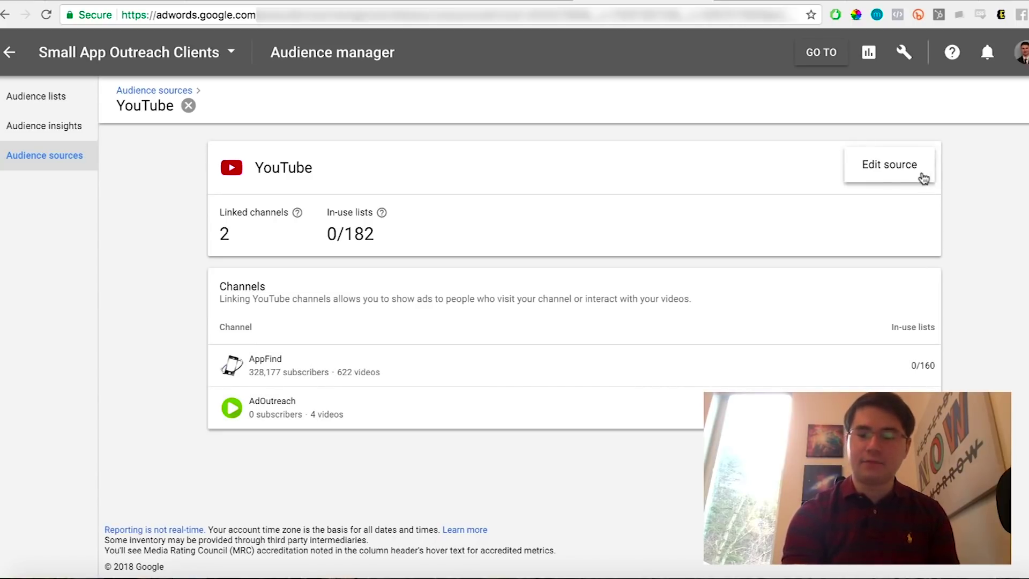
left_click(922, 178)
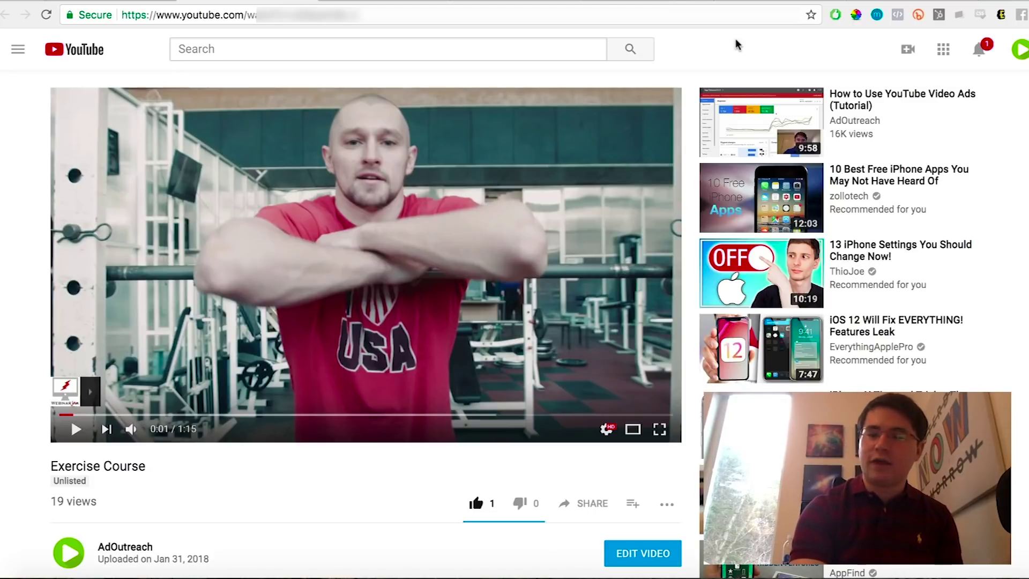
Switch to the AdWords new conversion action page and choose to track website conversions
left_click(782, 1)
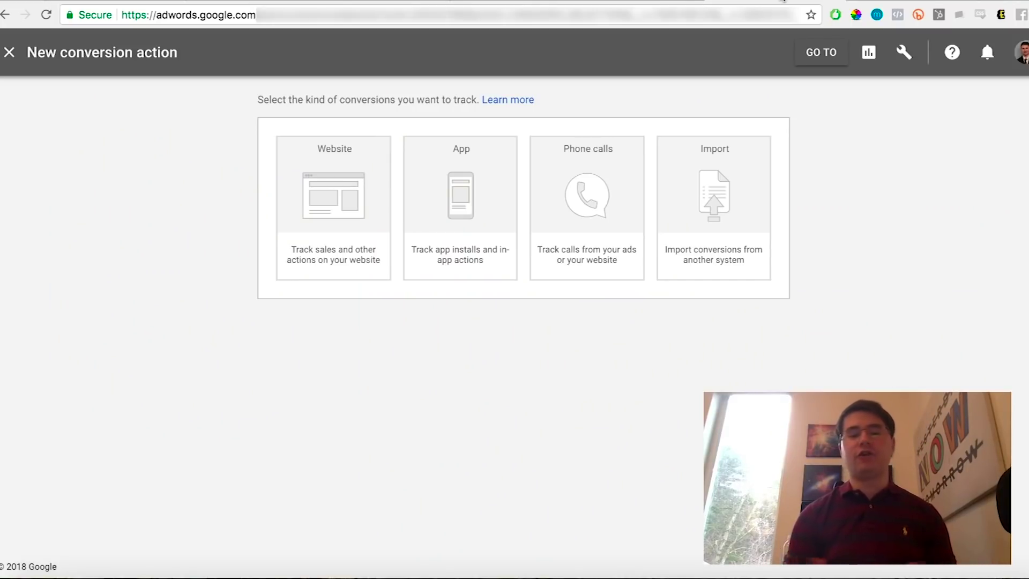
left_click(904, 53)
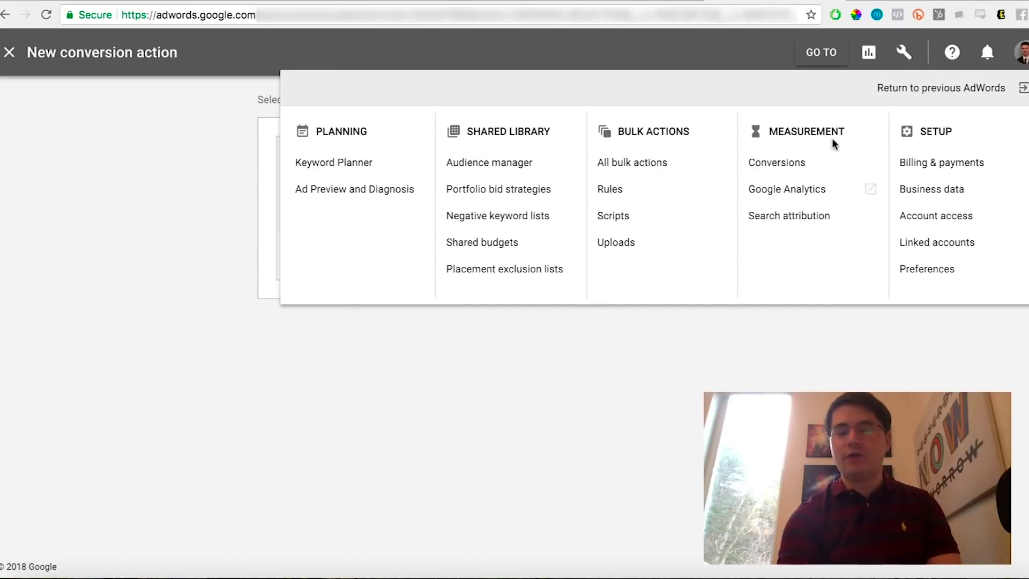
left_click(719, 349)
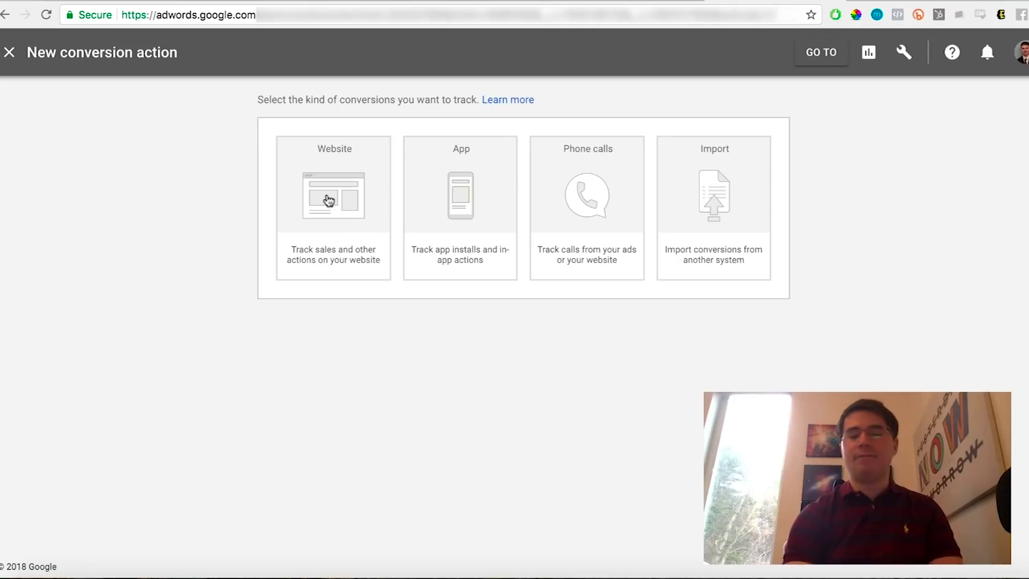
left_click(329, 201)
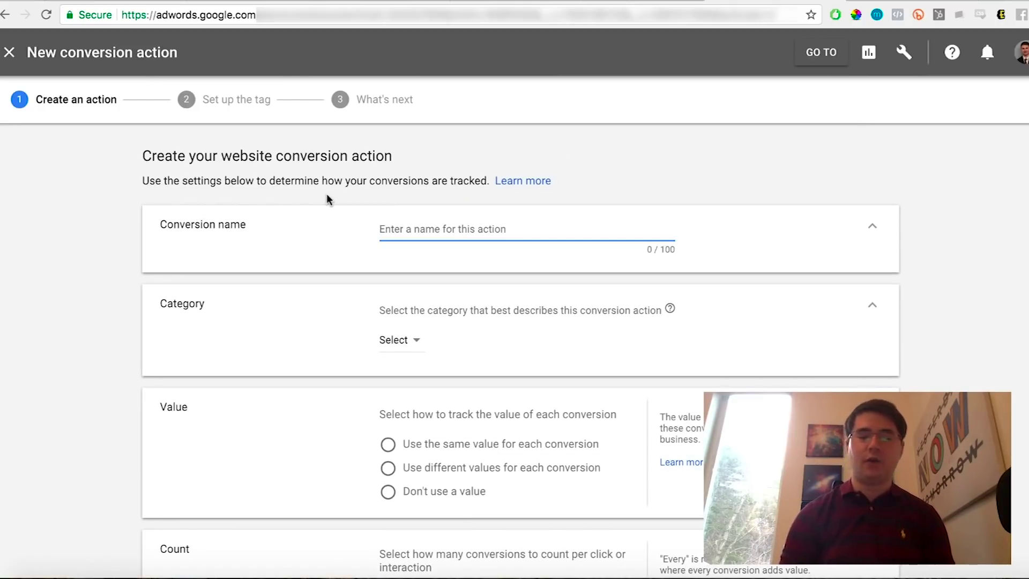
Name the website conversion action Test and set its category to Purchase/Sale
scroll(413, 279, "down", 2)
left_click(412, 276)
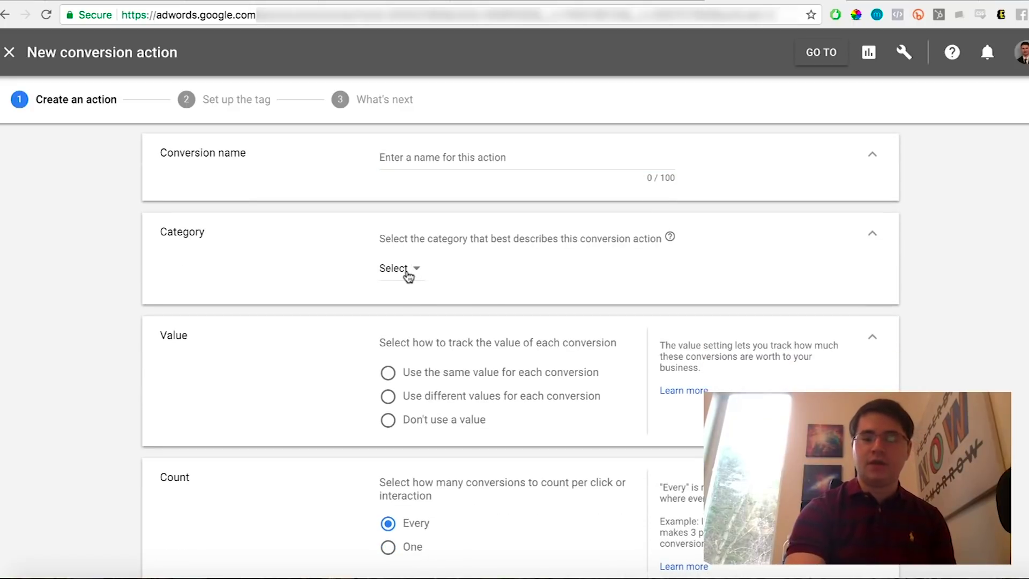
left_click(323, 310)
scroll(321, 309, "down", 5)
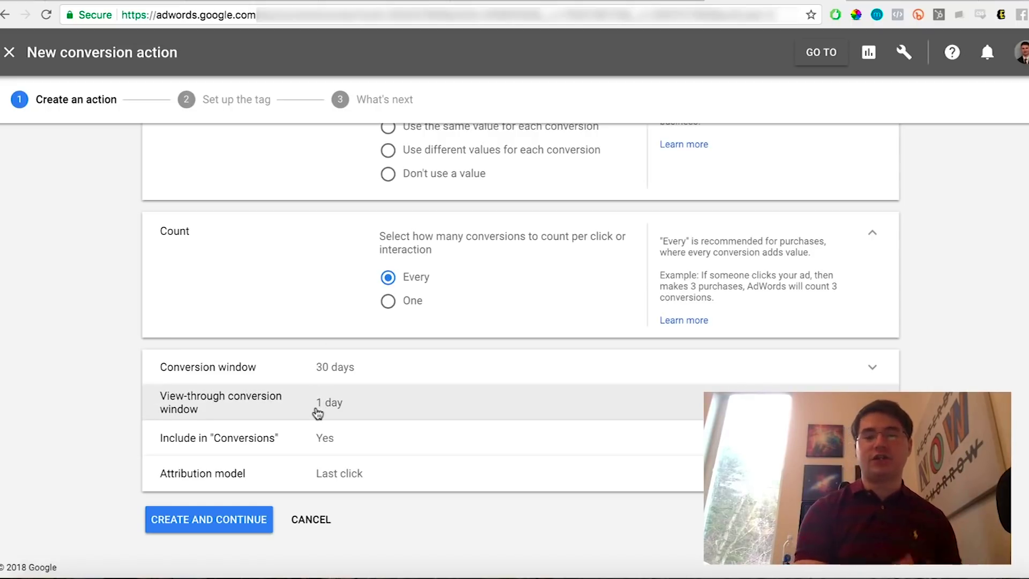
scroll(317, 413, "up", 6)
left_click(421, 227)
type("Test")
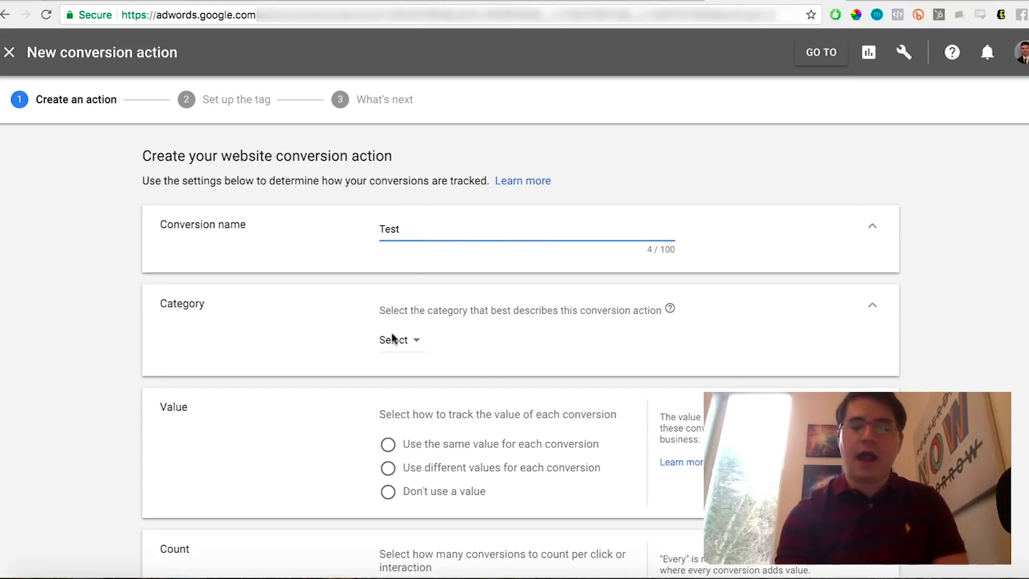
left_click(395, 339)
left_click(410, 365)
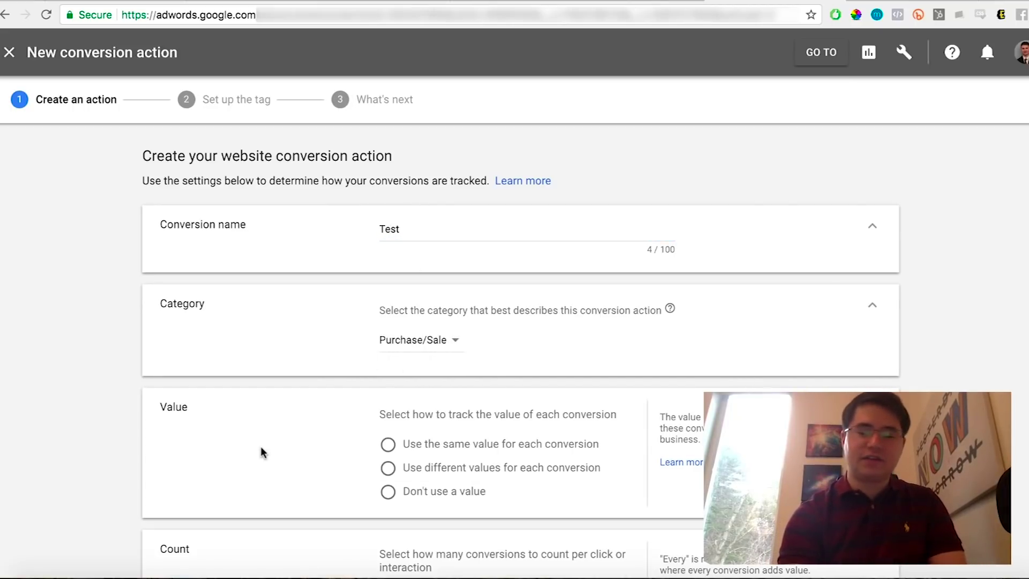
Create the conversion action without using a value and review its global site tag and event snippet
scroll(260, 452, "down", 6)
scroll(389, 301, "up", 2)
left_click(427, 236)
scroll(309, 335, "down", 2)
left_click(204, 518)
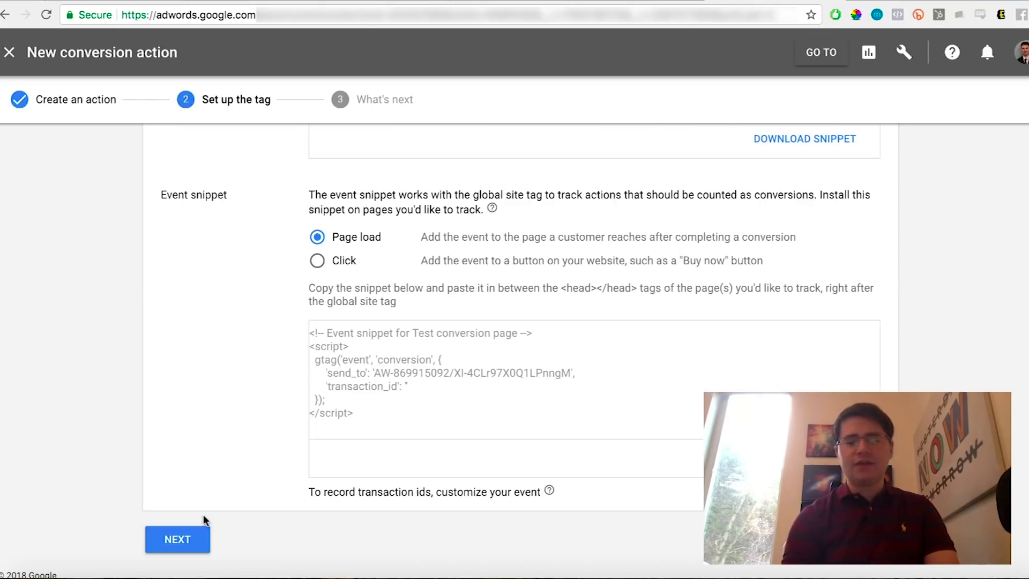
scroll(204, 517, "up", 6)
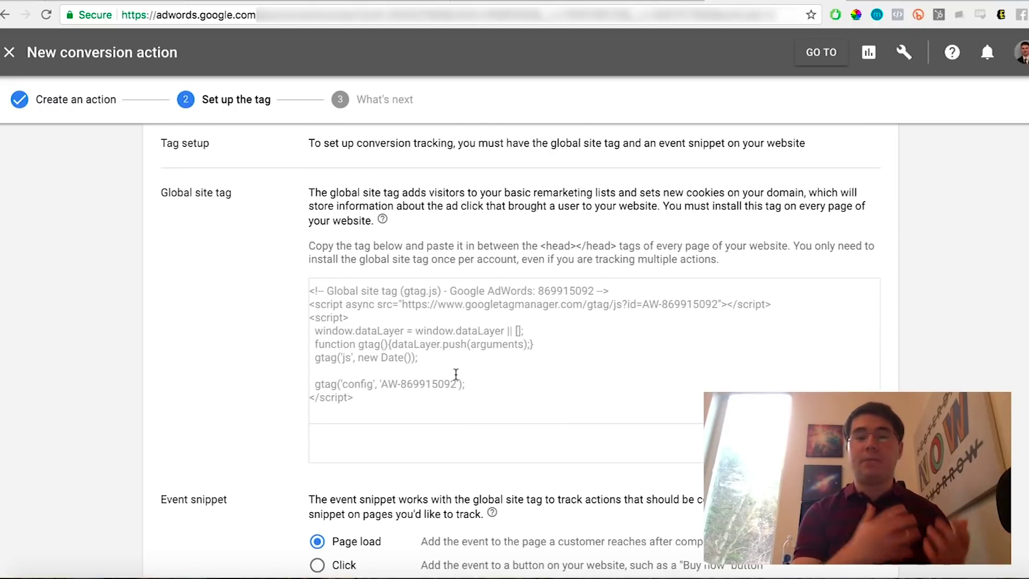
scroll(456, 373, "down", 5)
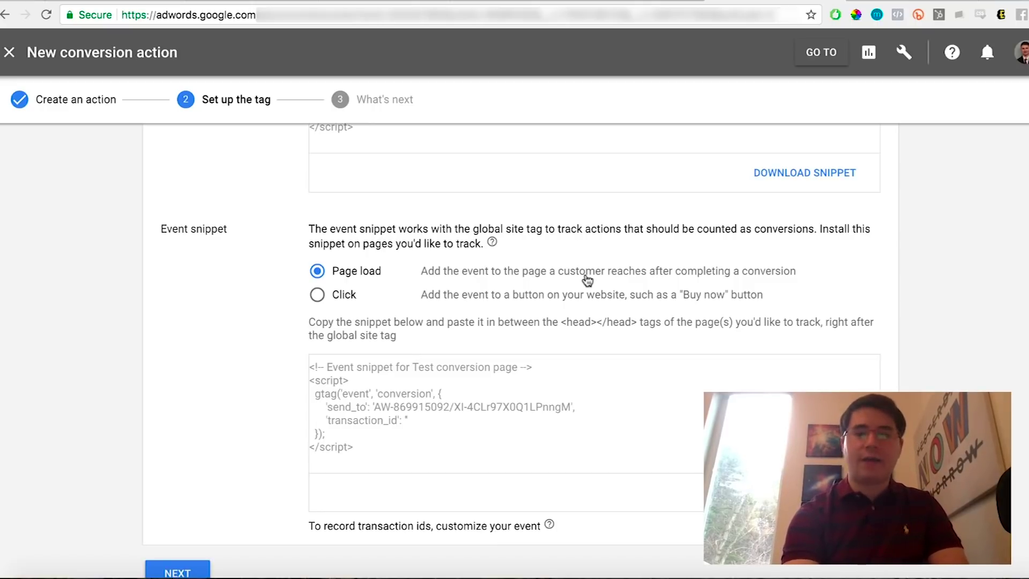
Start a new Video campaign with the Product and brand consideration goal and the Standard consideration subtype
left_click(877, 3)
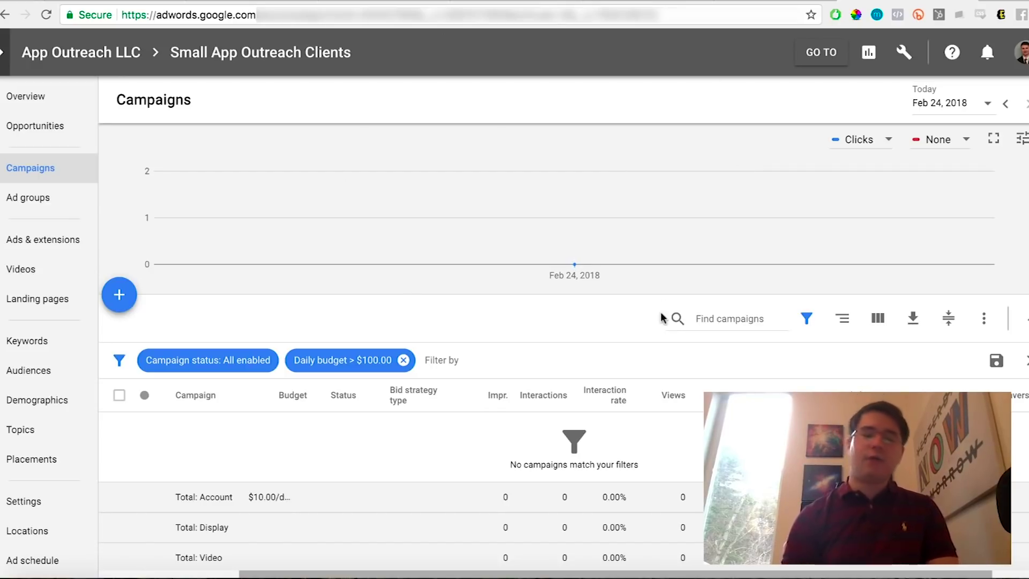
left_click(119, 296)
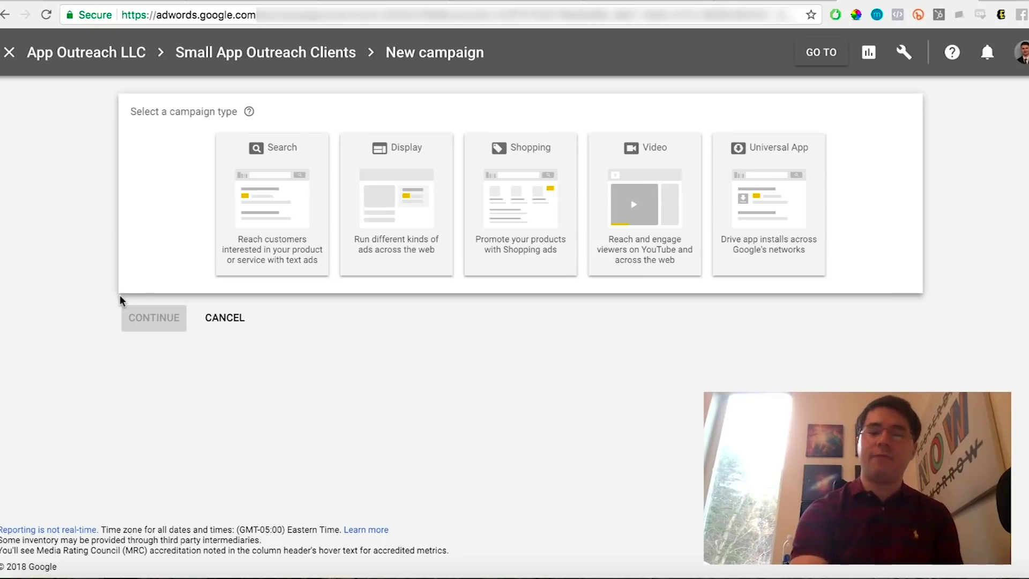
left_click(676, 215)
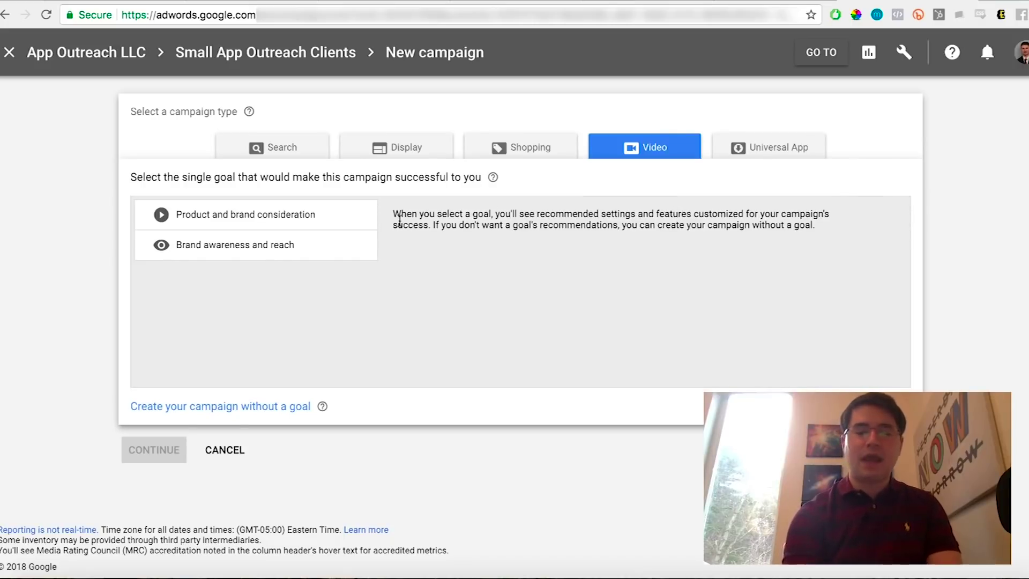
left_click(347, 216)
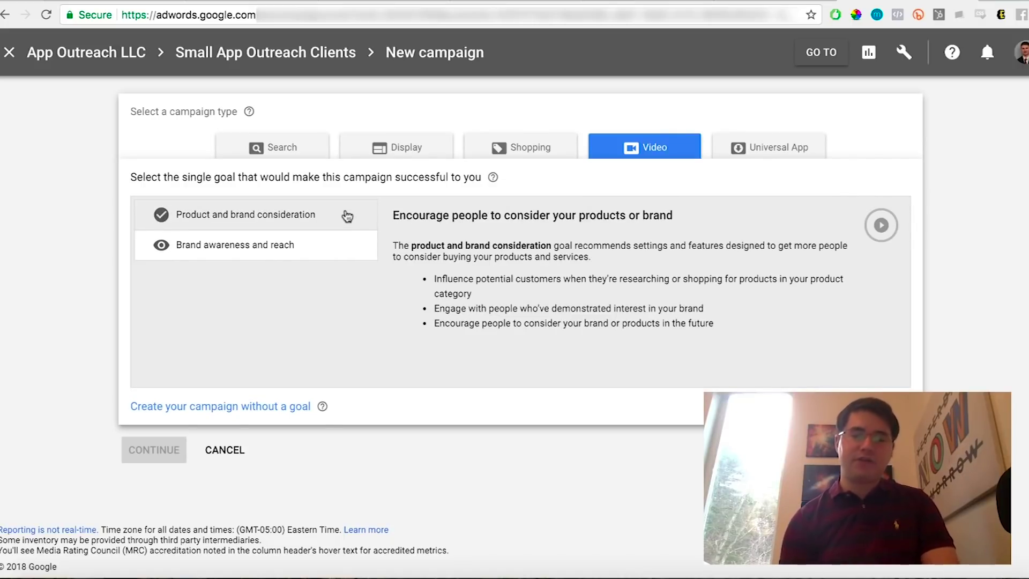
left_click(347, 216)
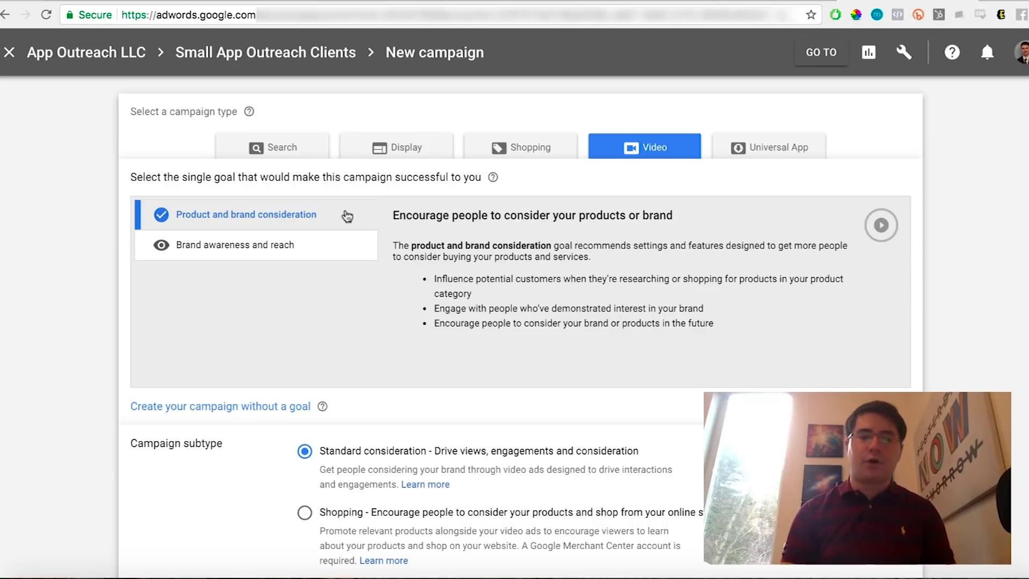
scroll(347, 216, "down", 3)
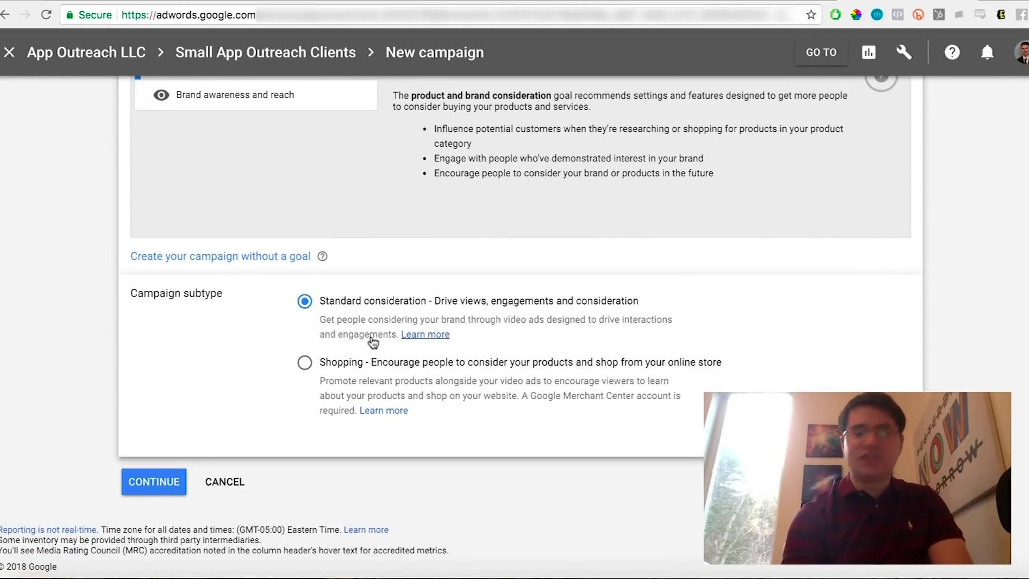
left_click(141, 486)
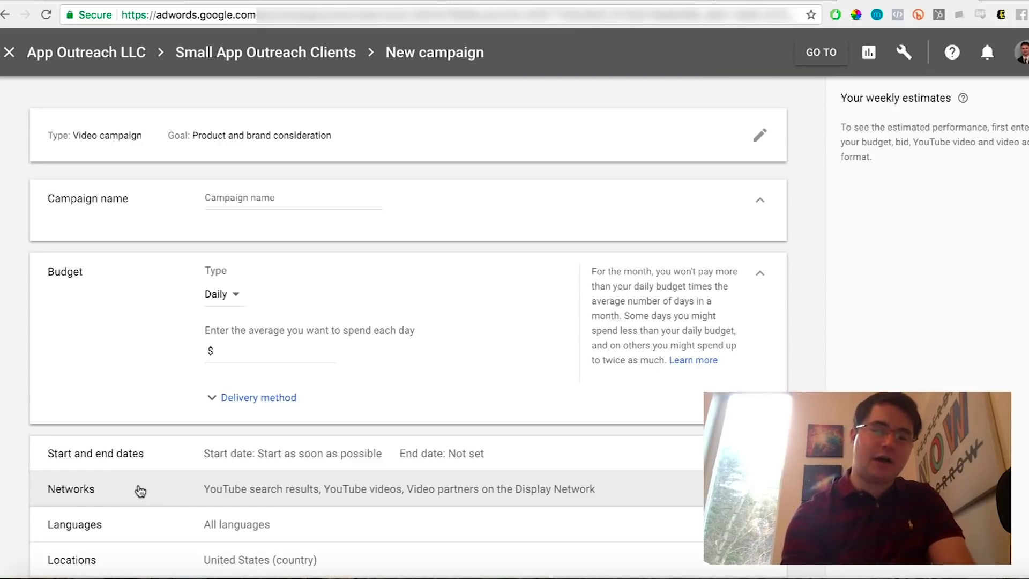
Name the campaign Exercise Course and set its average daily budget to $50
left_click(252, 206)
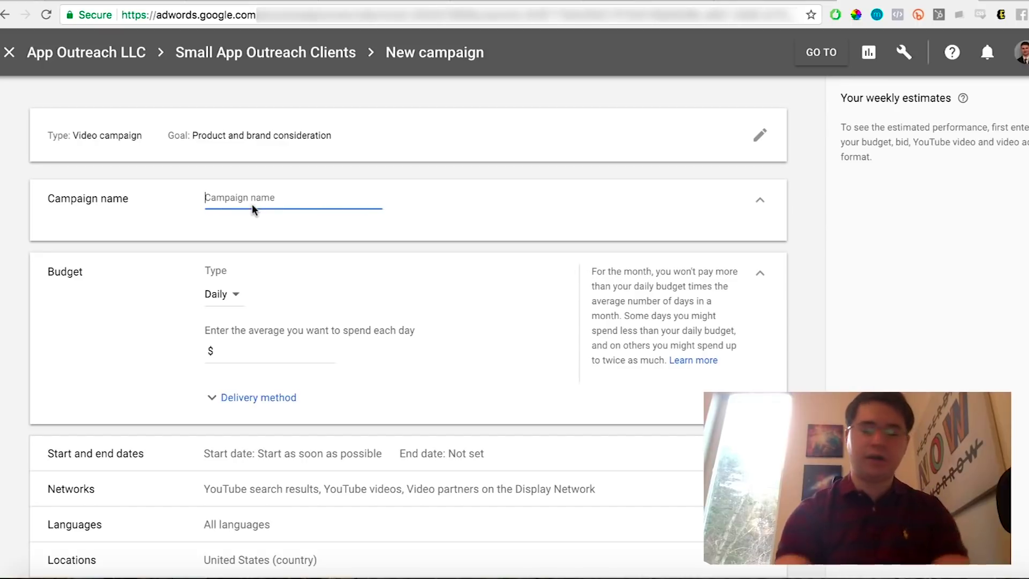
type("Ex")
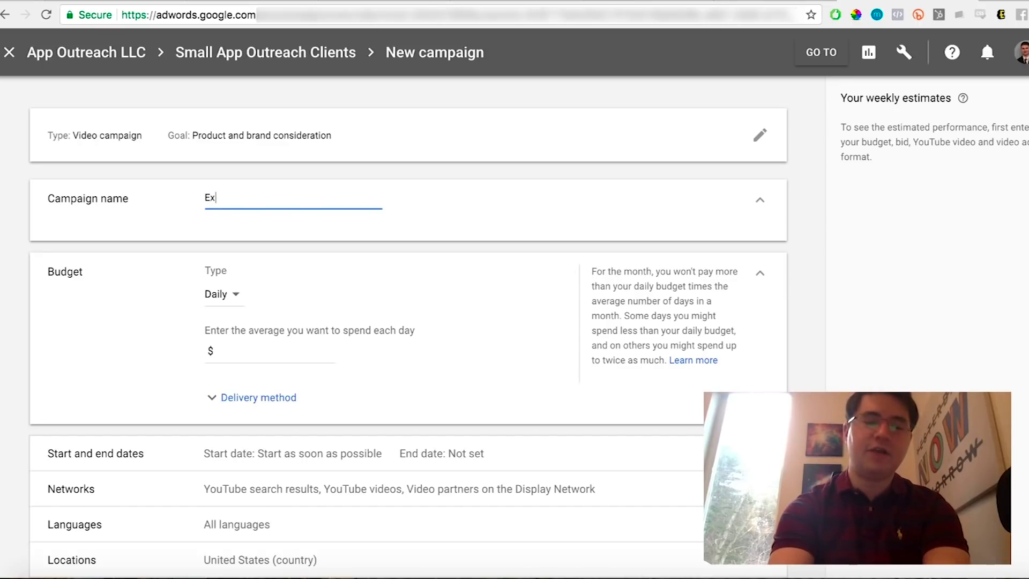
type("ercise Course")
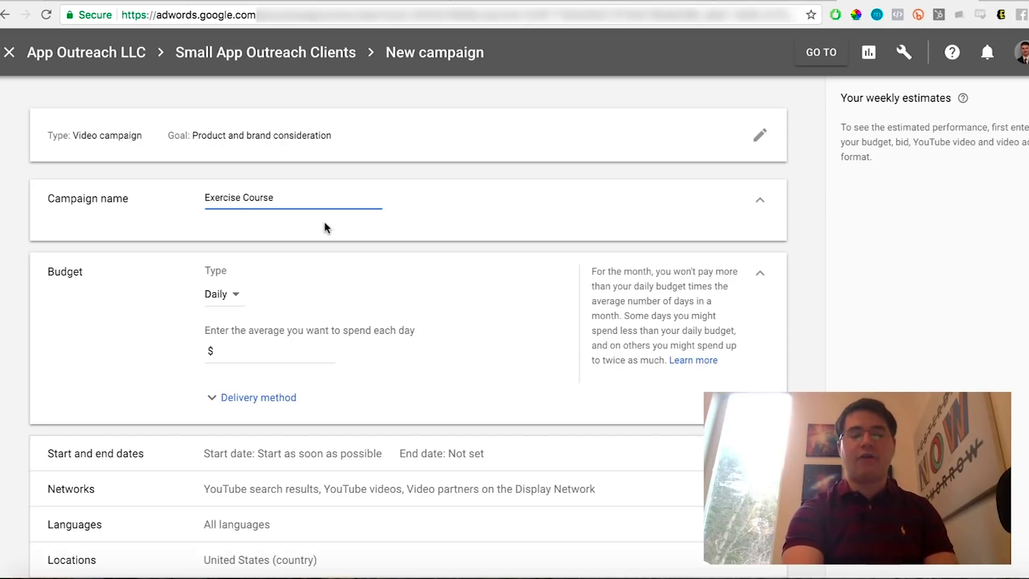
scroll(323, 221, "down", 1)
left_click(267, 317)
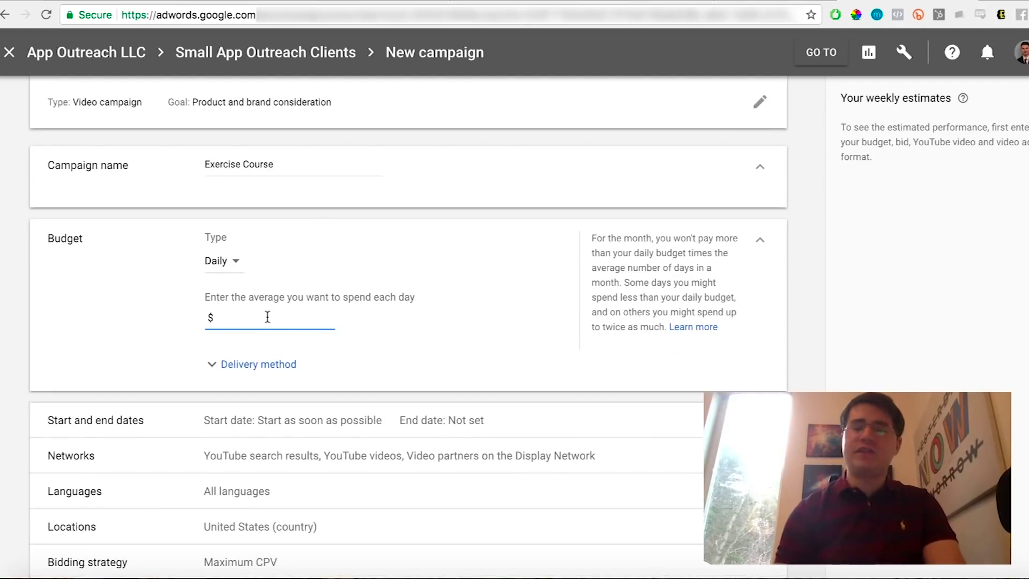
type("50")
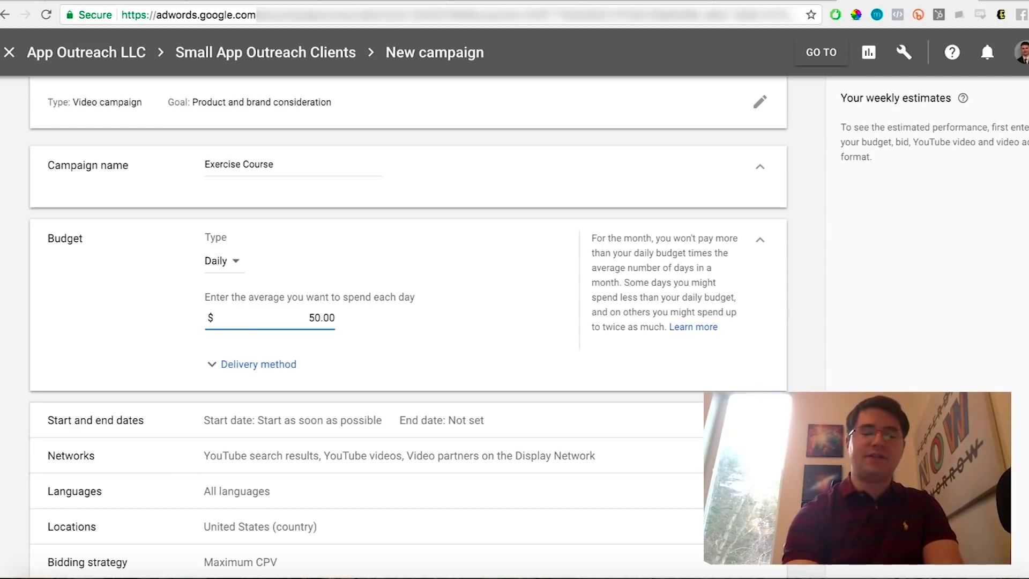
Show the campaign's delivery method options and its start and end date settings
scroll(268, 320, "down", 2)
left_click(268, 318)
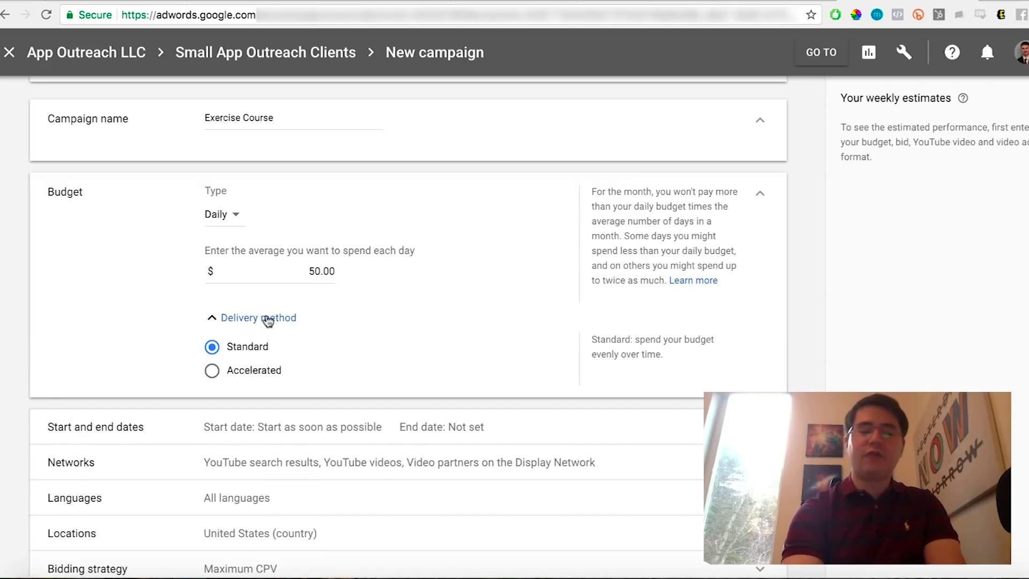
scroll(245, 400, "down", 3)
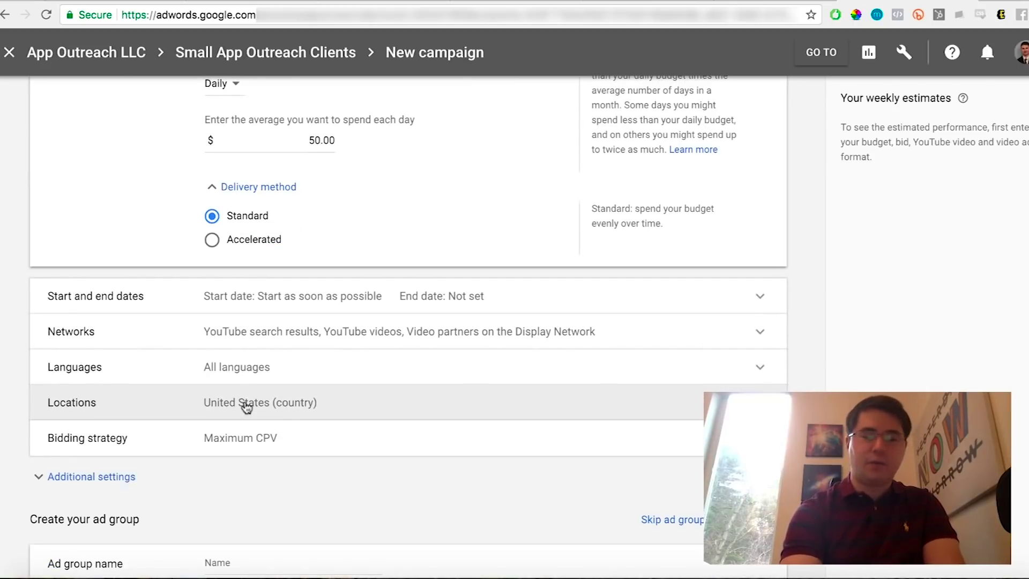
left_click(258, 306)
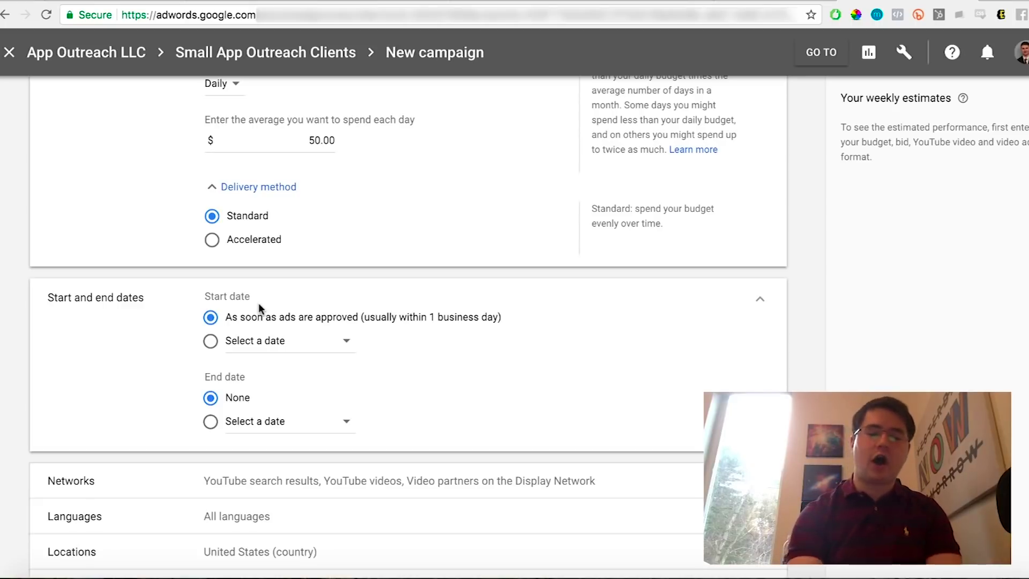
Exclude video partners on the Display Network from the campaign's networks
scroll(258, 304, "down", 4)
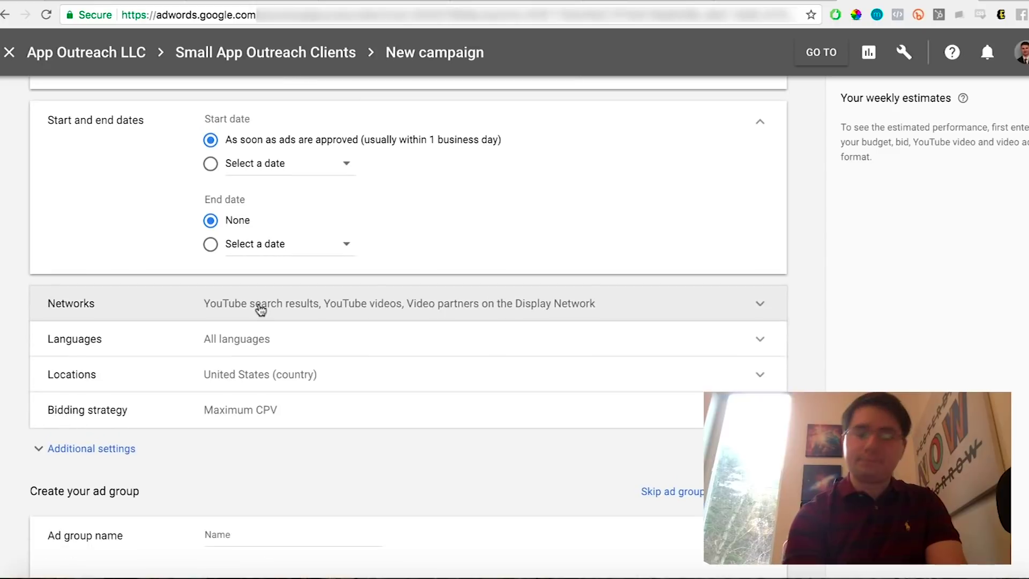
left_click(266, 284)
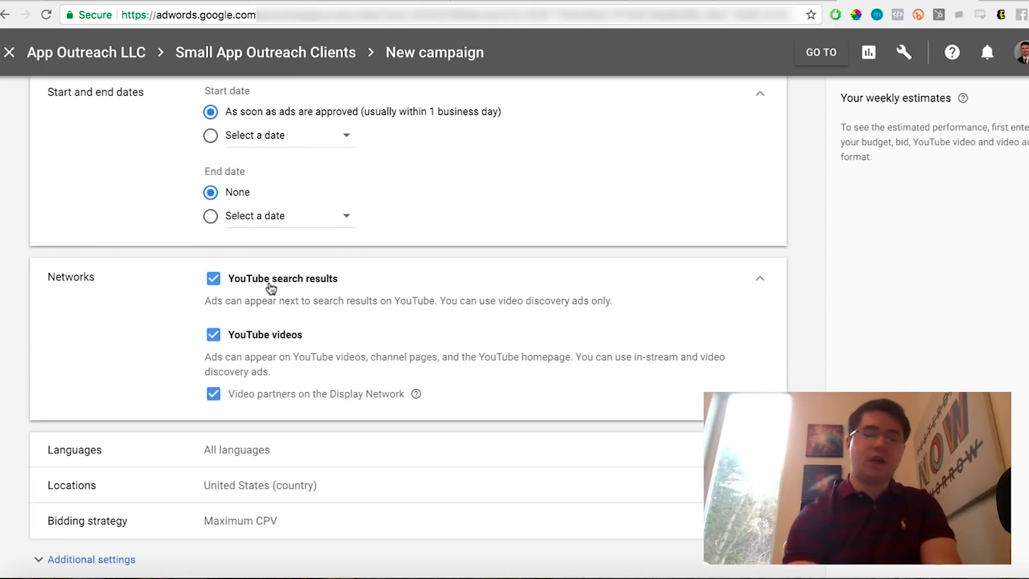
left_click(257, 396)
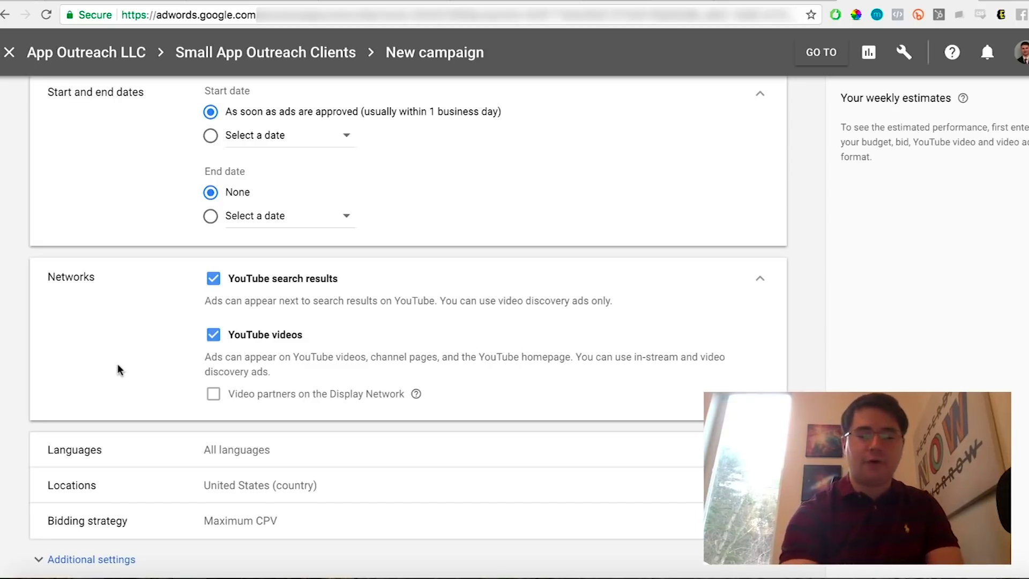
Set the campaign's customer language to English
scroll(117, 366, "down", 3)
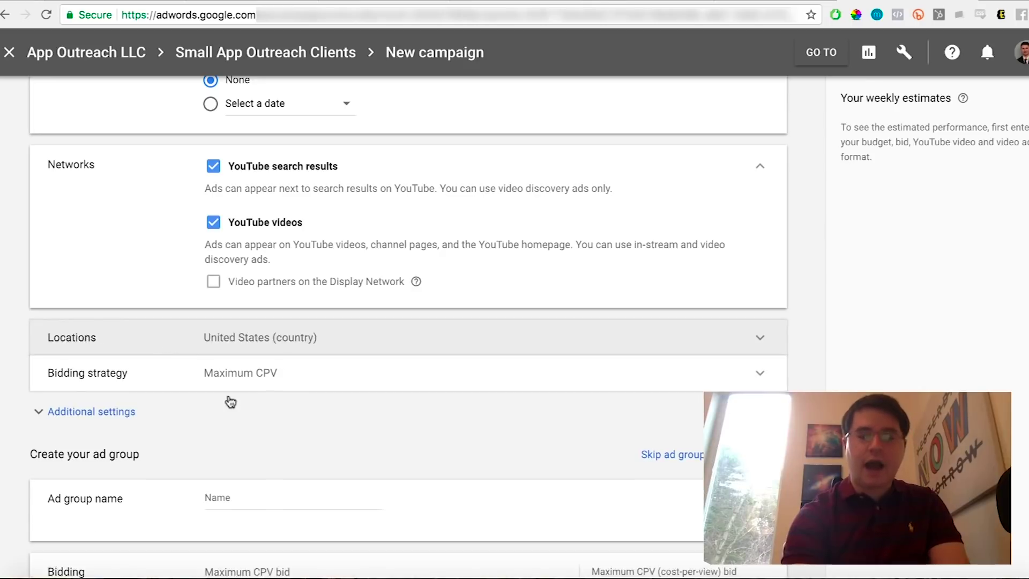
left_click(230, 402)
left_click(274, 342)
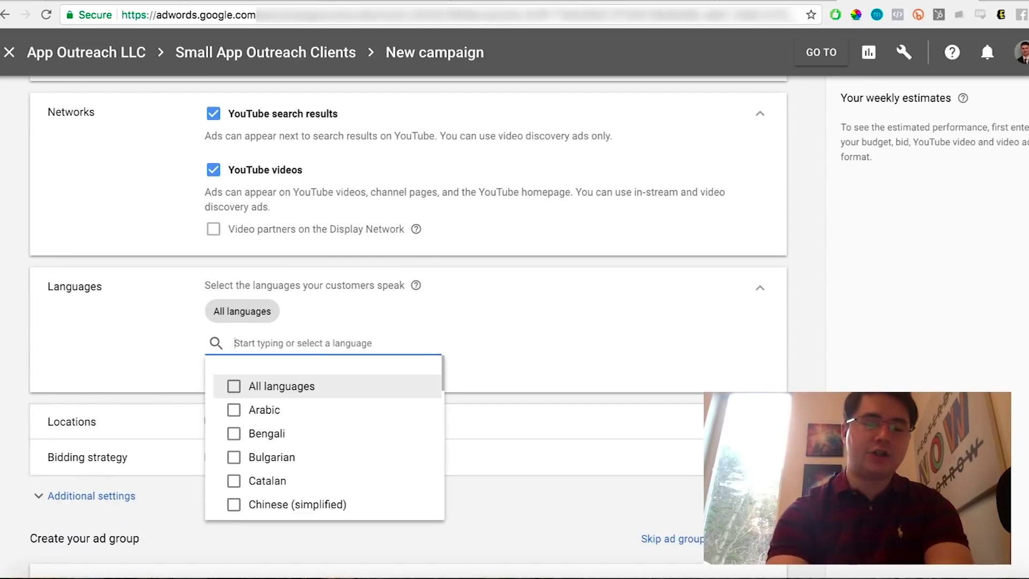
type("En")
left_click(273, 378)
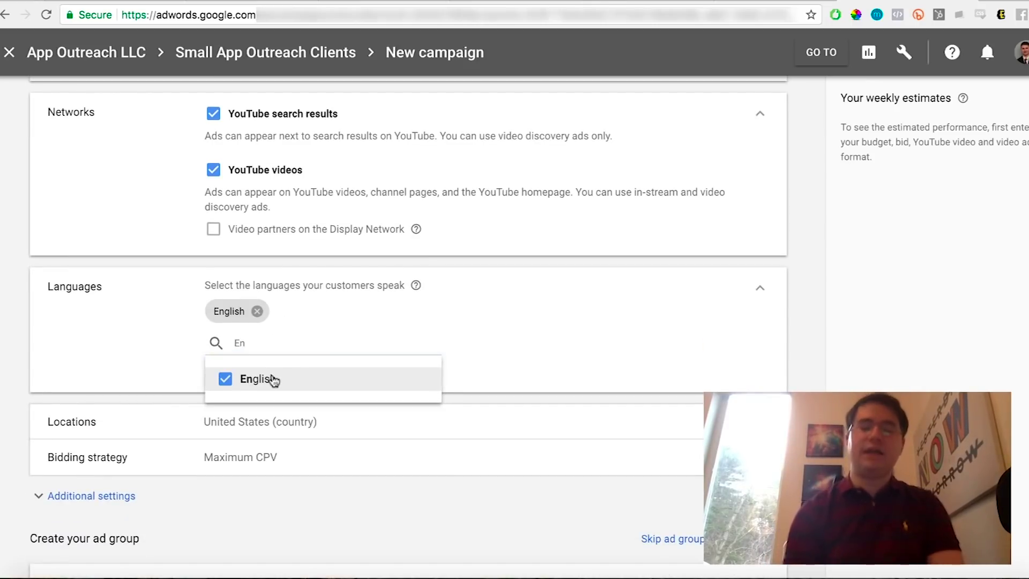
left_click(493, 289)
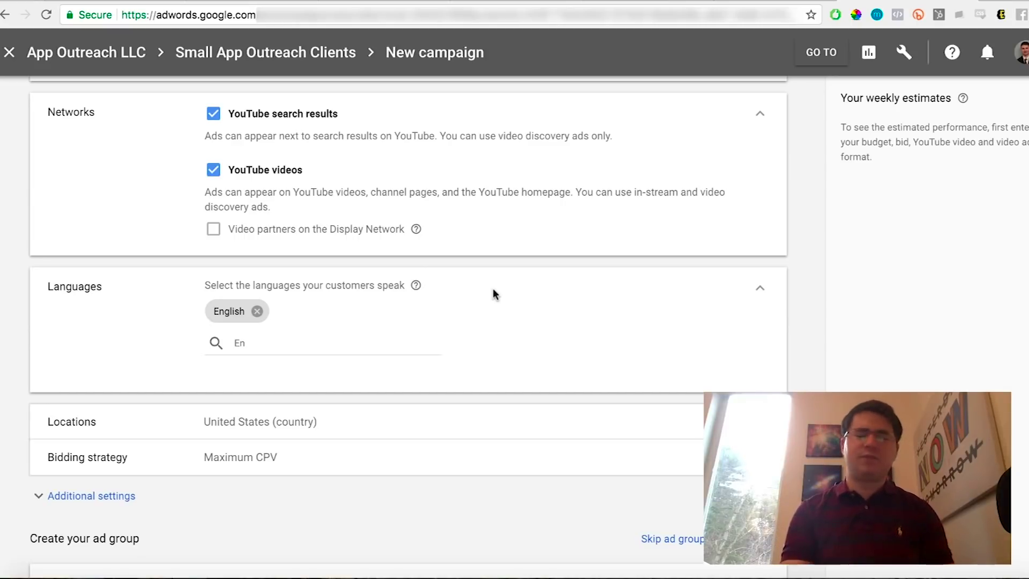
Show the campaign's location targeting options and its additional settings
scroll(494, 292, "down", 3)
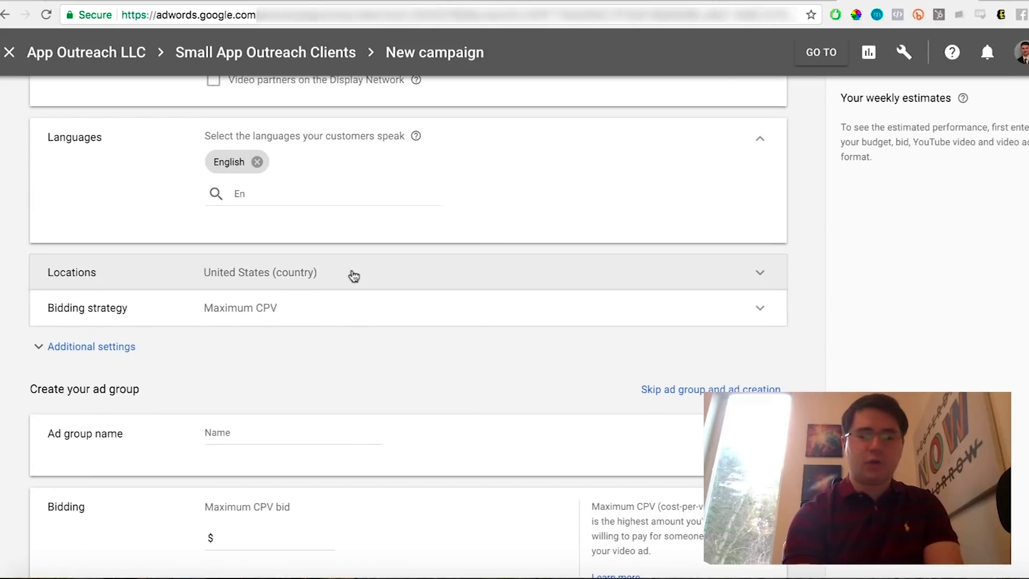
left_click(351, 276)
scroll(378, 378, "down", 2)
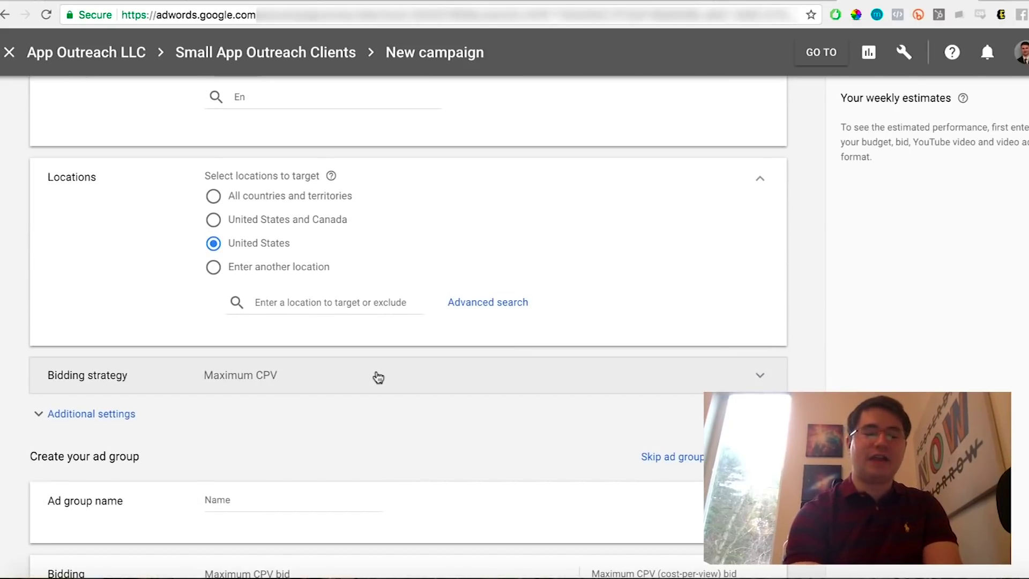
scroll(376, 377, "down", 2)
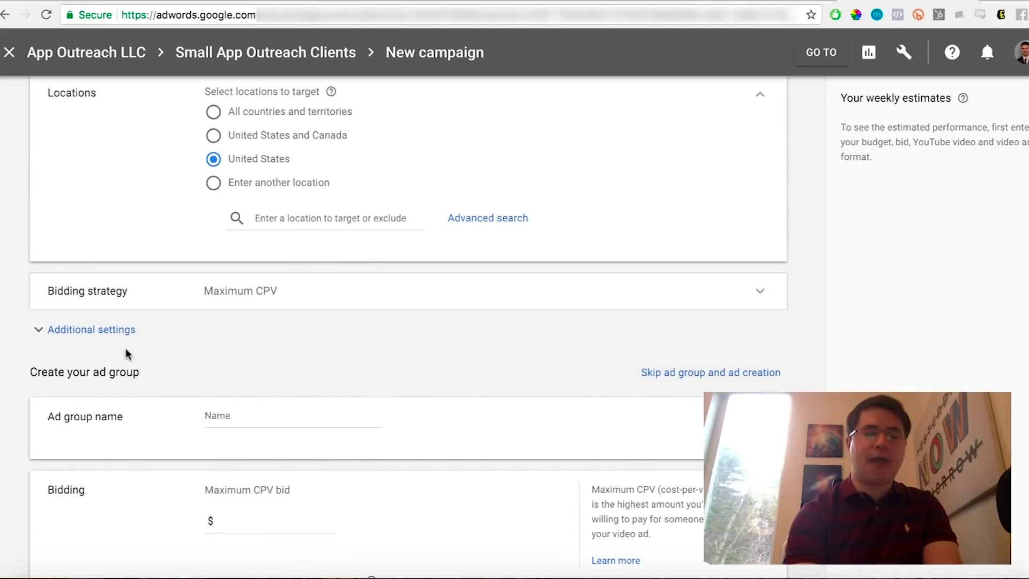
left_click(99, 339)
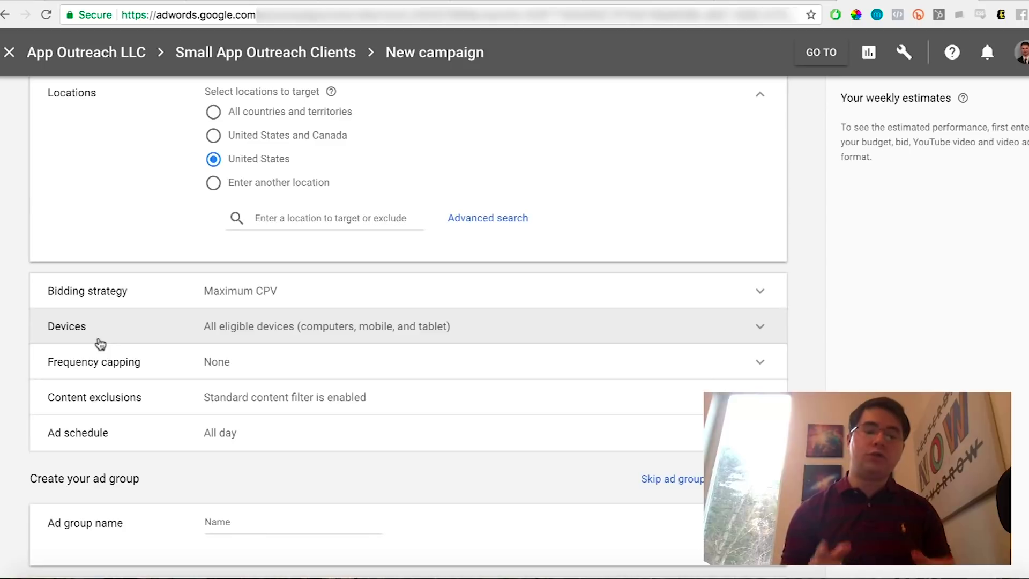
Cap the ad frequency at 3 views per month for the campaign
scroll(106, 343, "down", 1)
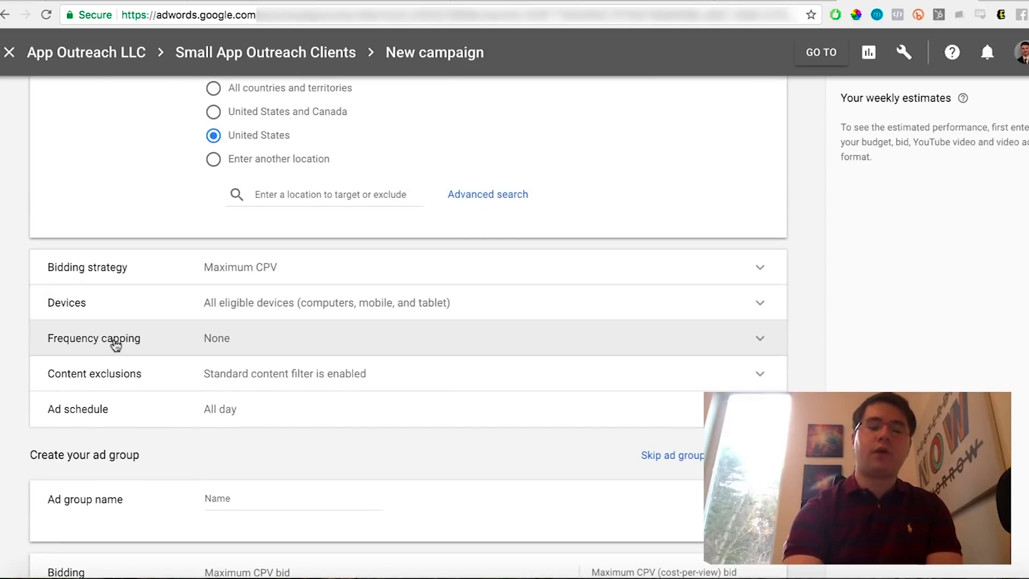
left_click(128, 341)
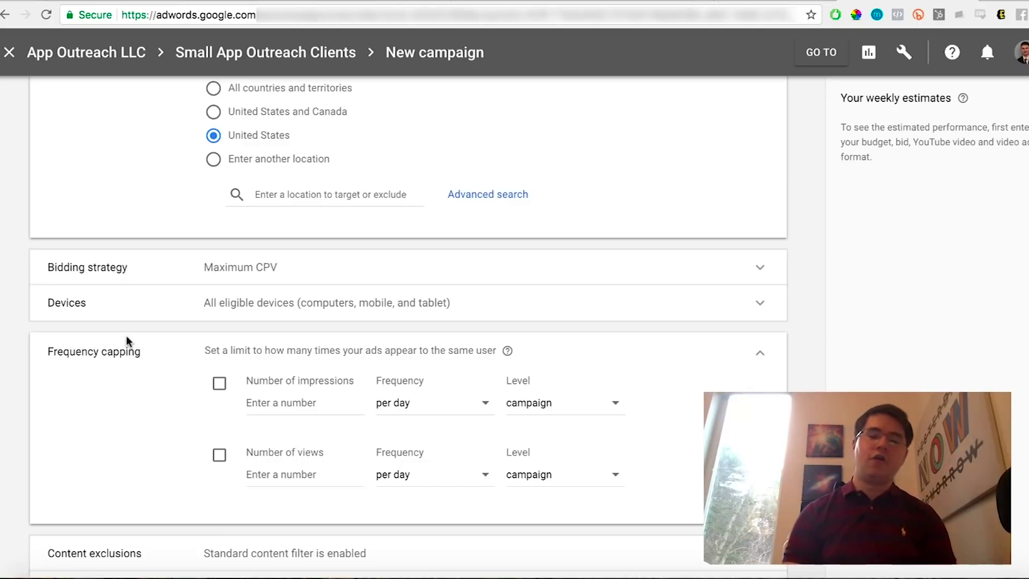
scroll(126, 336, "down", 2)
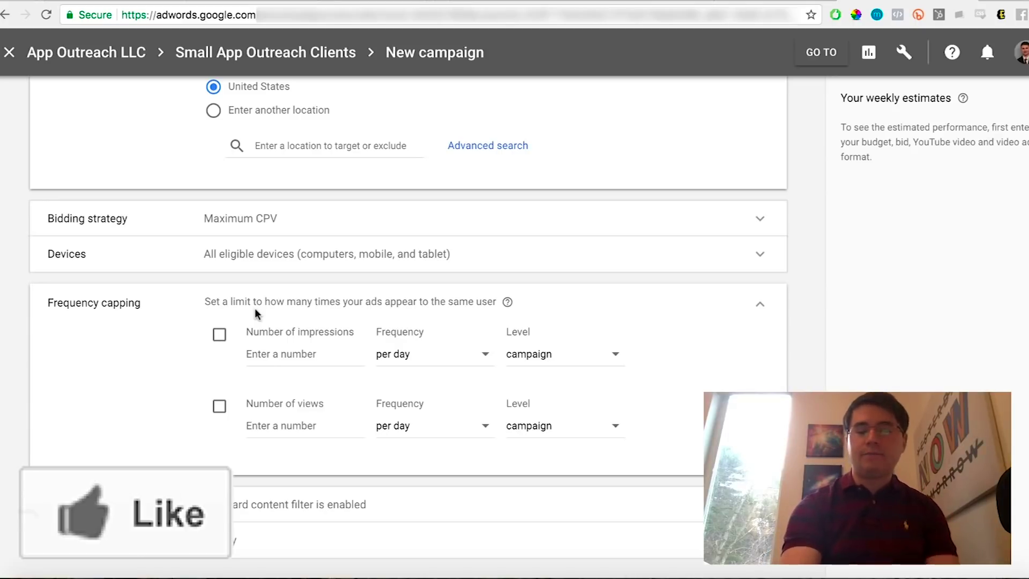
left_click(220, 406)
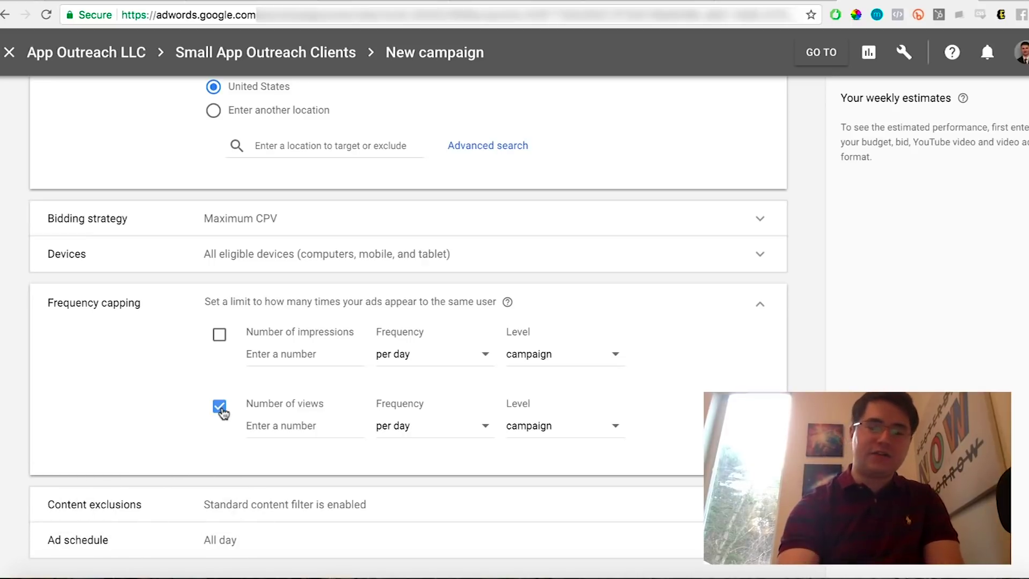
left_click(308, 423)
type("3")
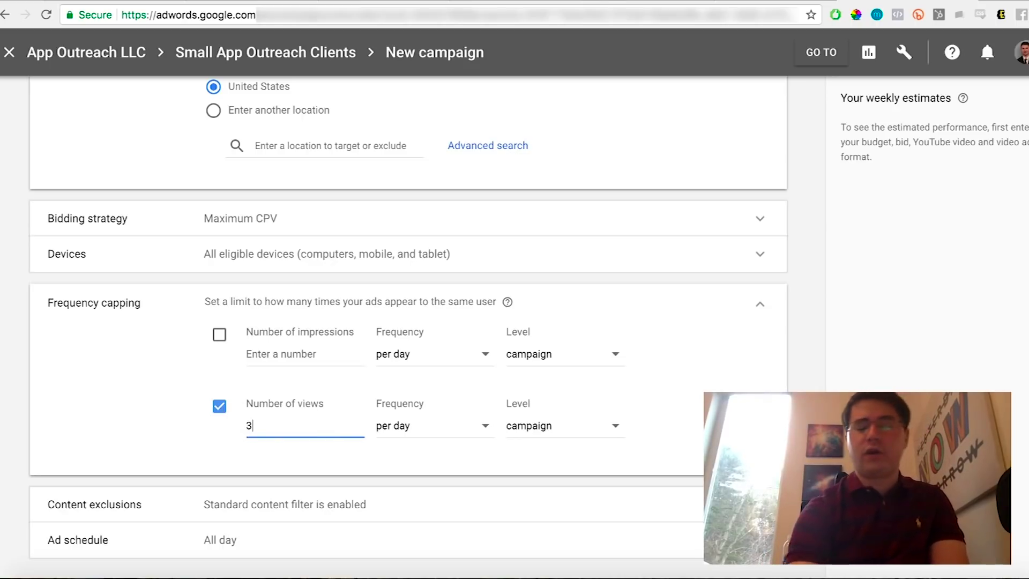
scroll(503, 427, "down", 1)
left_click(463, 361)
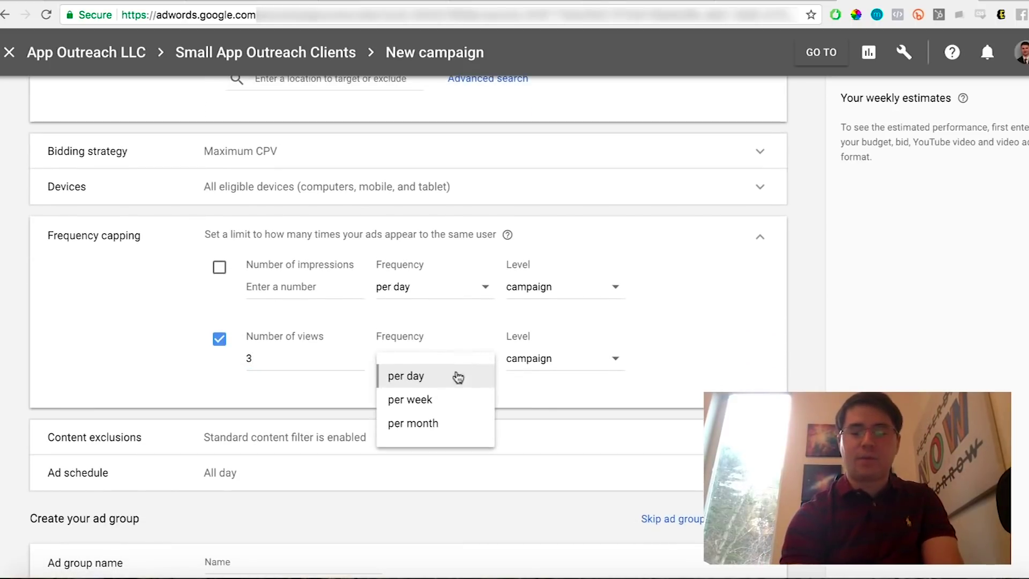
left_click(448, 423)
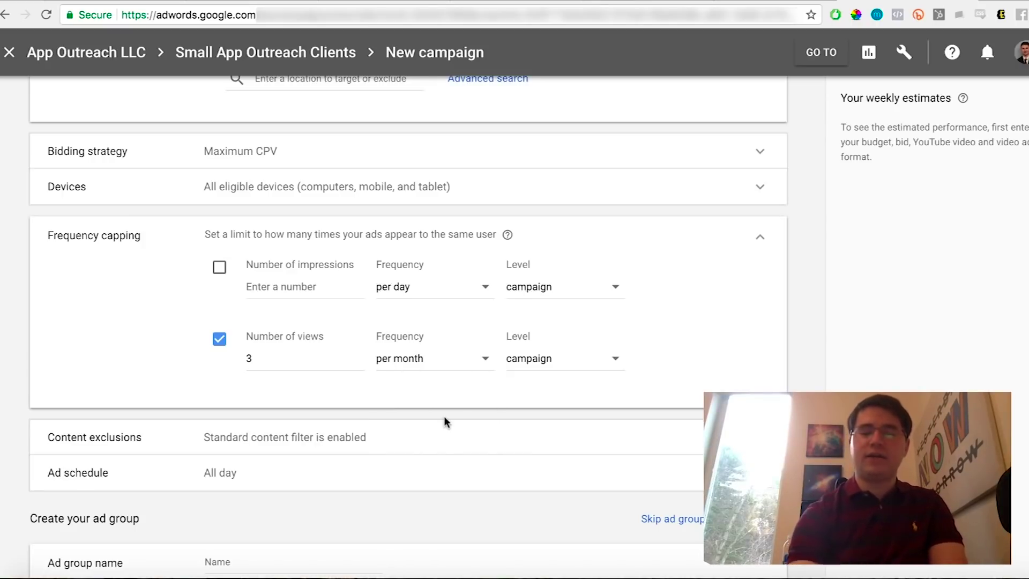
left_click(760, 235)
Name the ad group Exercise Keywords
scroll(477, 352, "down", 3)
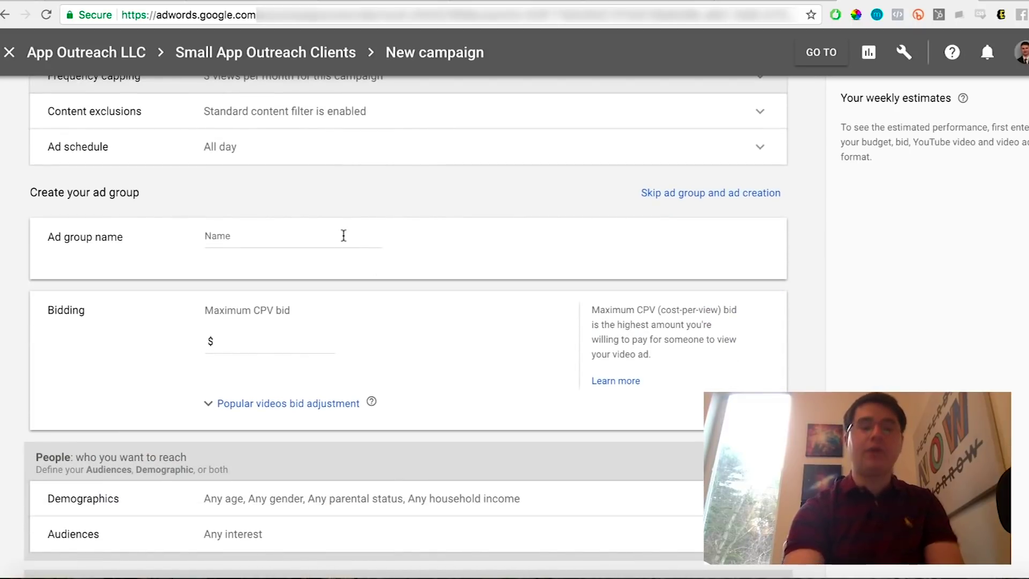
left_click(344, 236)
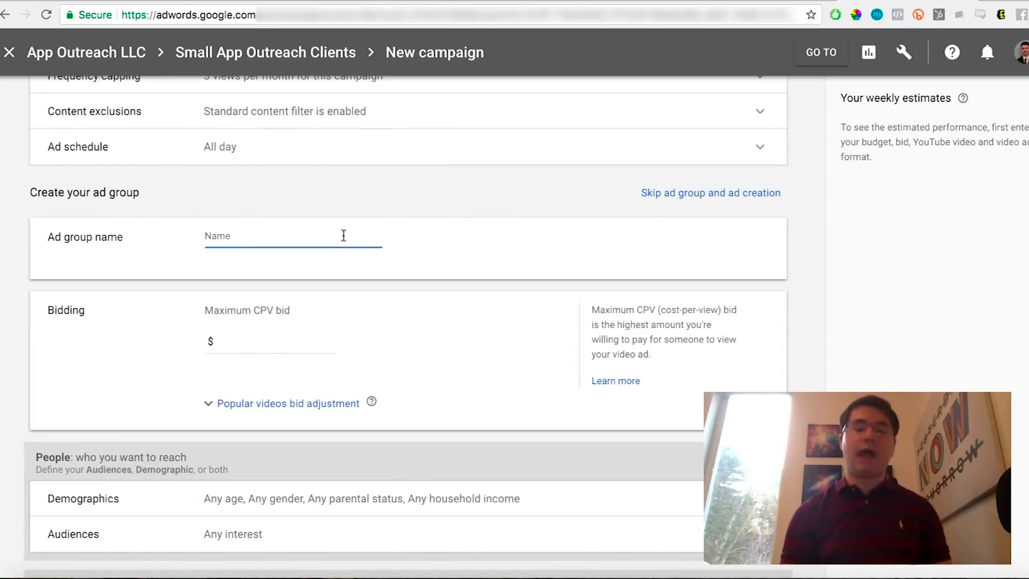
type("Exerv")
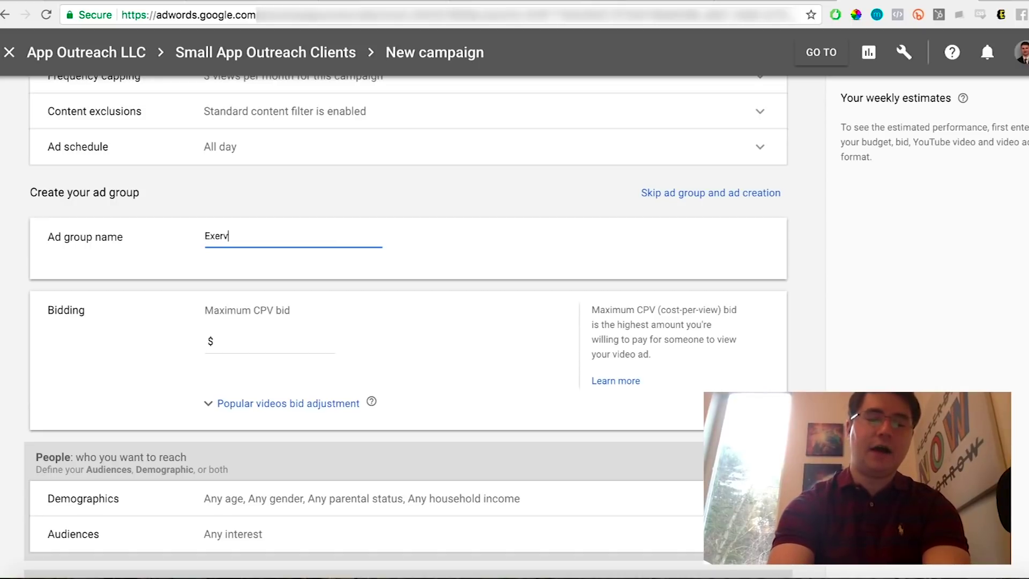
key("BackSpace")
type("cise ")
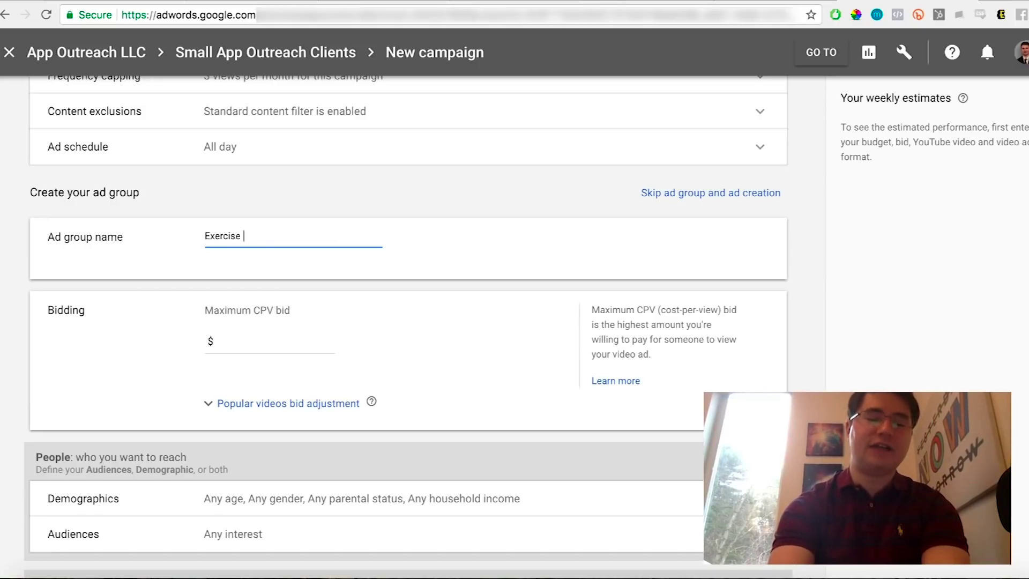
type("Keywords")
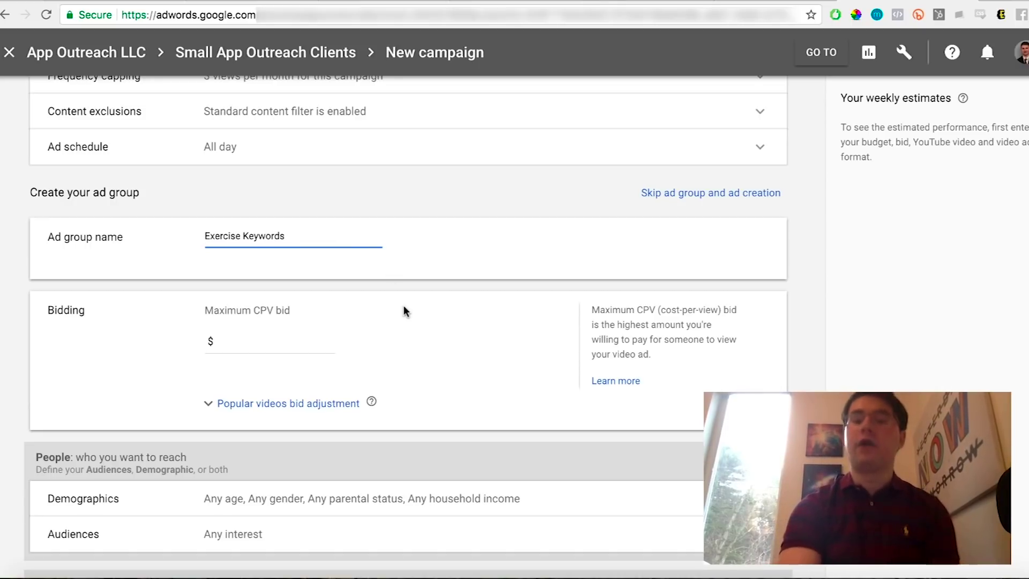
Set the ad group's maximum CPV bid to $0.12
scroll(403, 310, "down", 1)
left_click(324, 277)
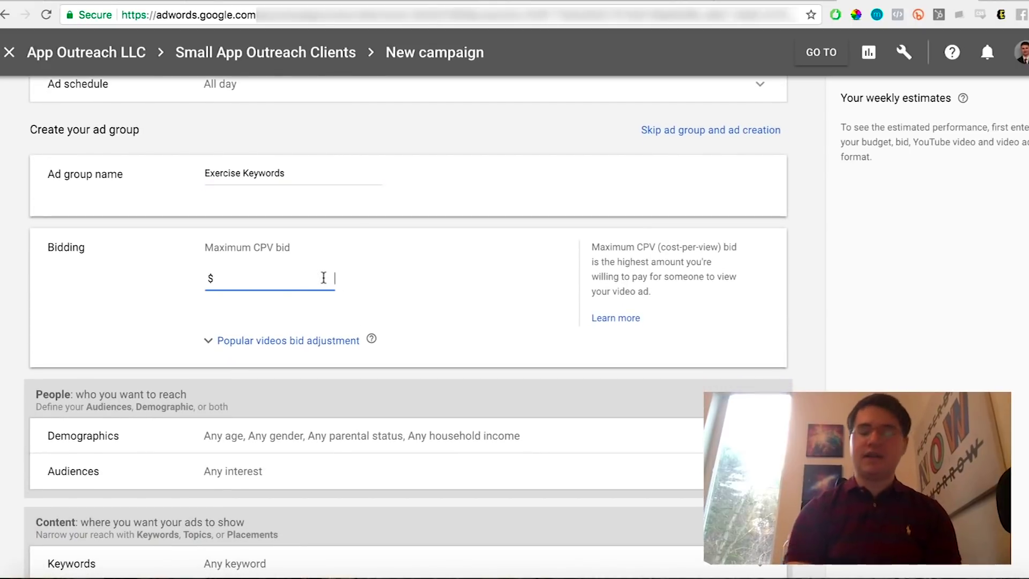
type("0.12")
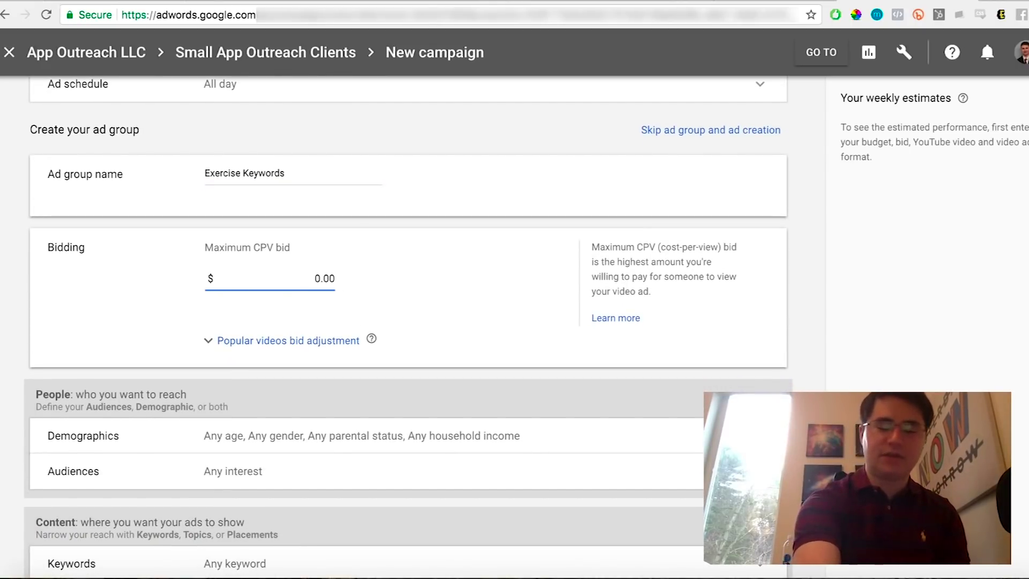
Exclude females and the age ranges 45 - 54, 55 - 64 and 65+ from the ad group's demographic targeting
scroll(323, 277, "down", 2)
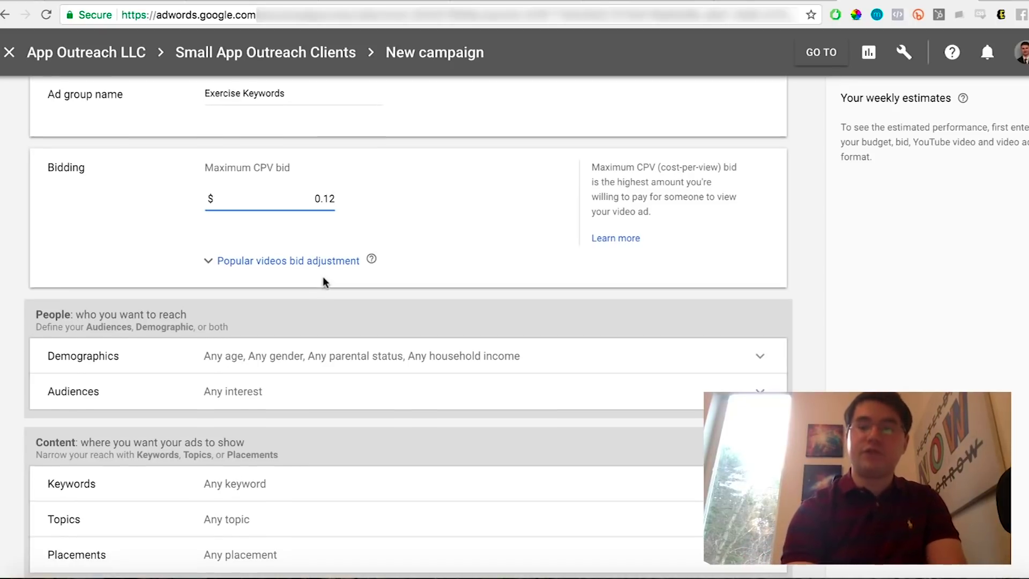
scroll(322, 276, "down", 3)
left_click(345, 264)
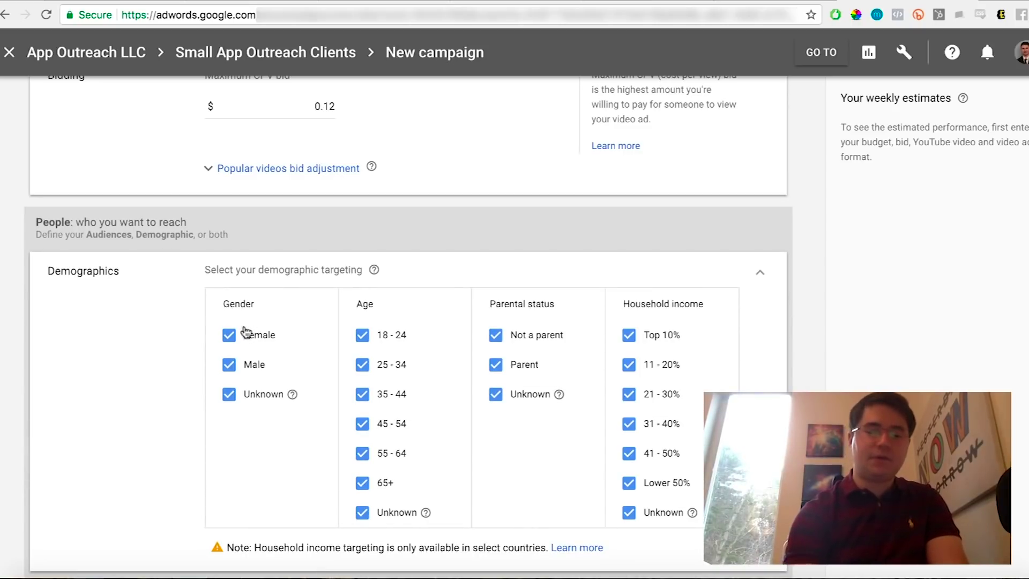
left_click(263, 342)
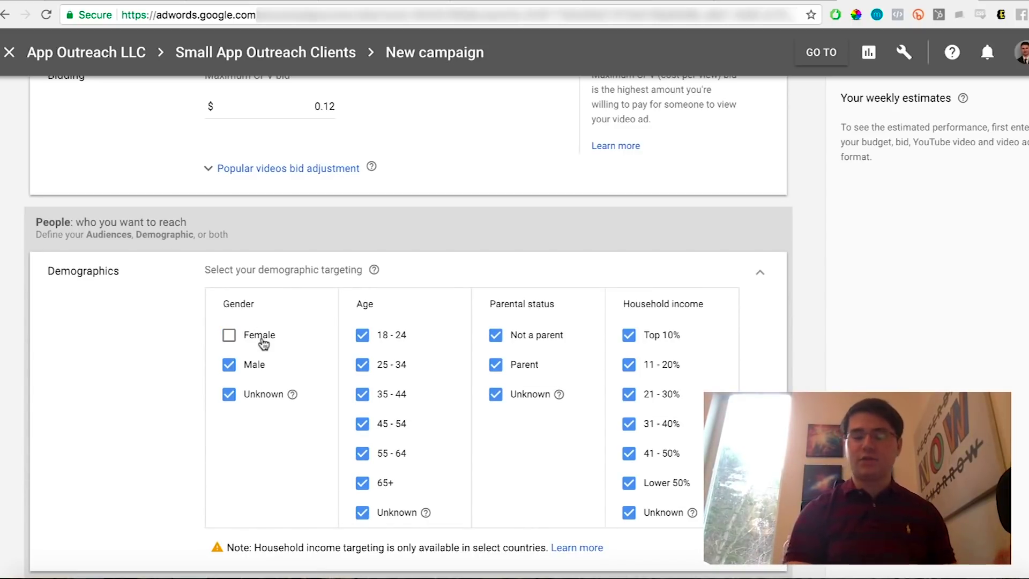
left_click(383, 484)
left_click(388, 462)
left_click(391, 429)
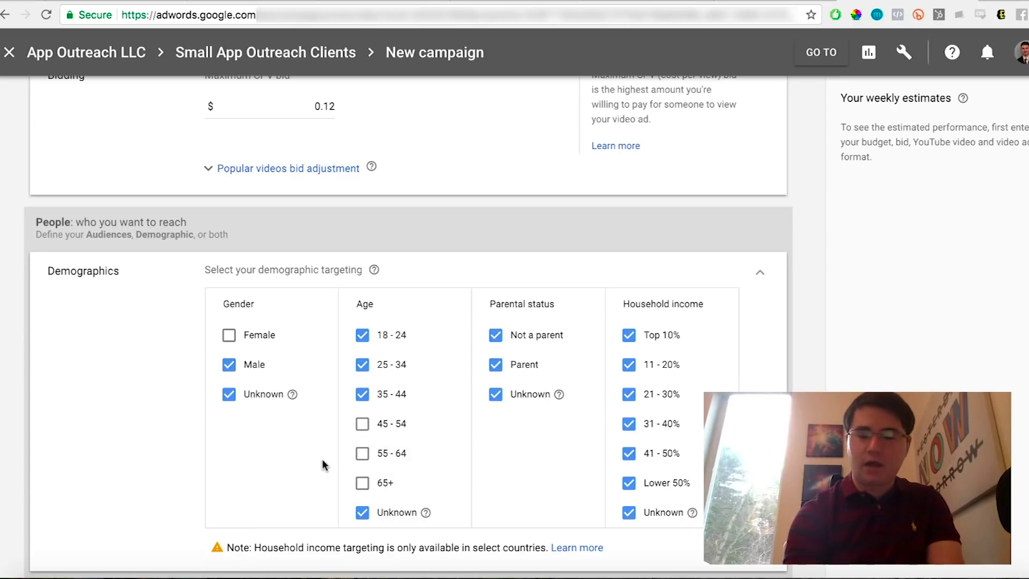
Search the Affinity audiences for exercise in the ad group's audience targeting
scroll(323, 459, "down", 2)
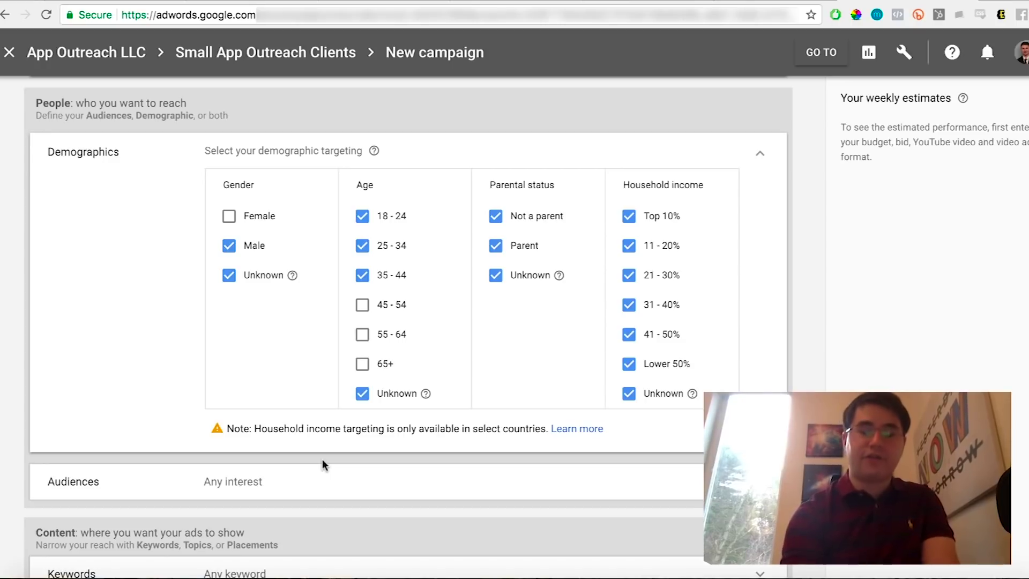
scroll(323, 459, "down", 1)
scroll(336, 442, "down", 1)
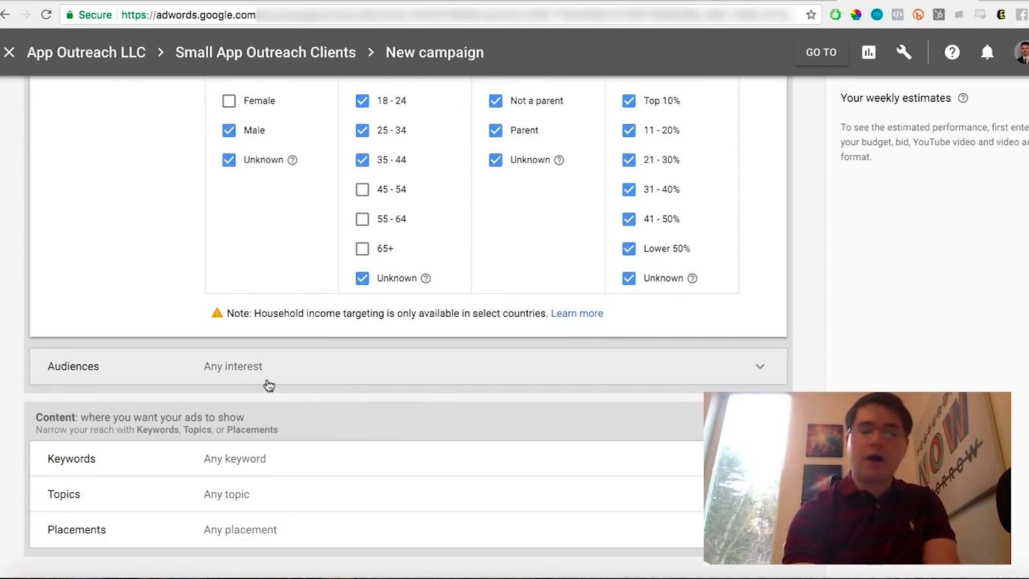
left_click(270, 374)
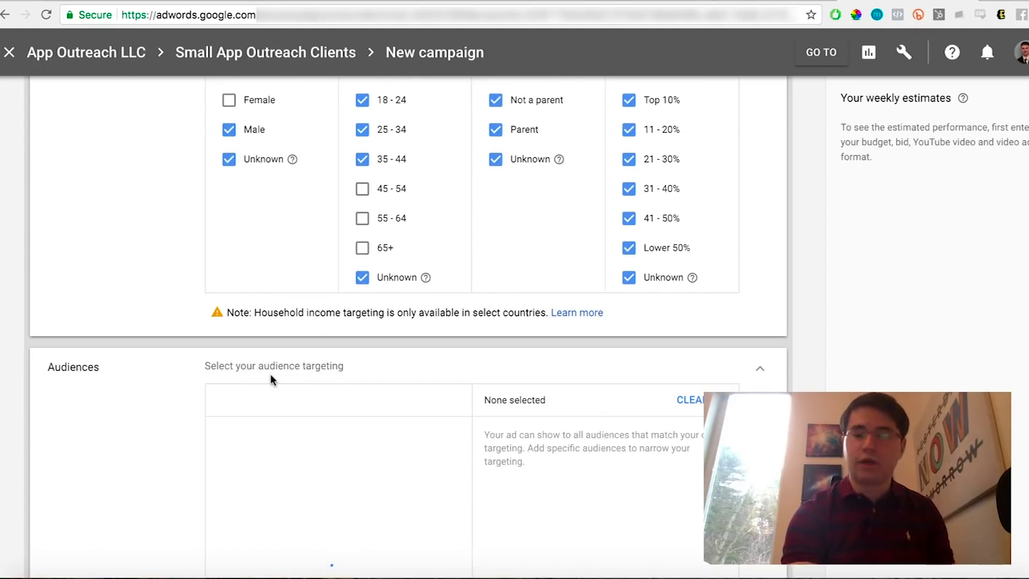
scroll(270, 374, "down", 4)
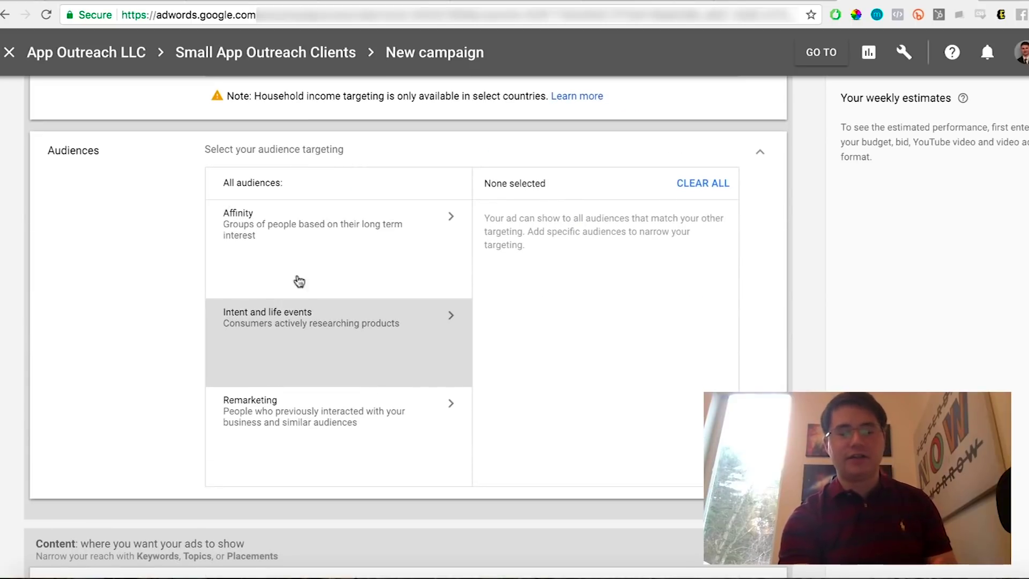
left_click(316, 222)
left_click(317, 216)
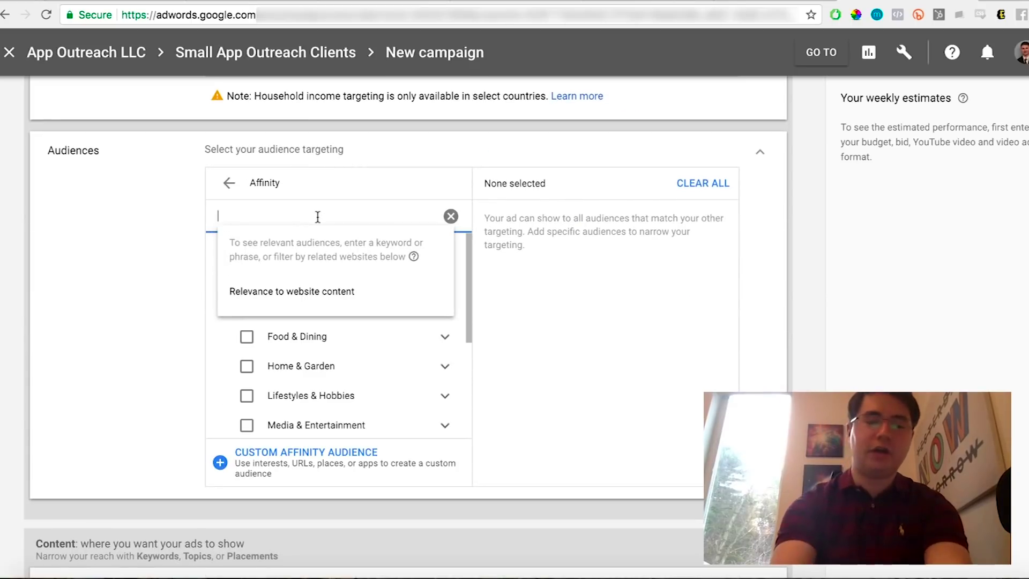
type("e")
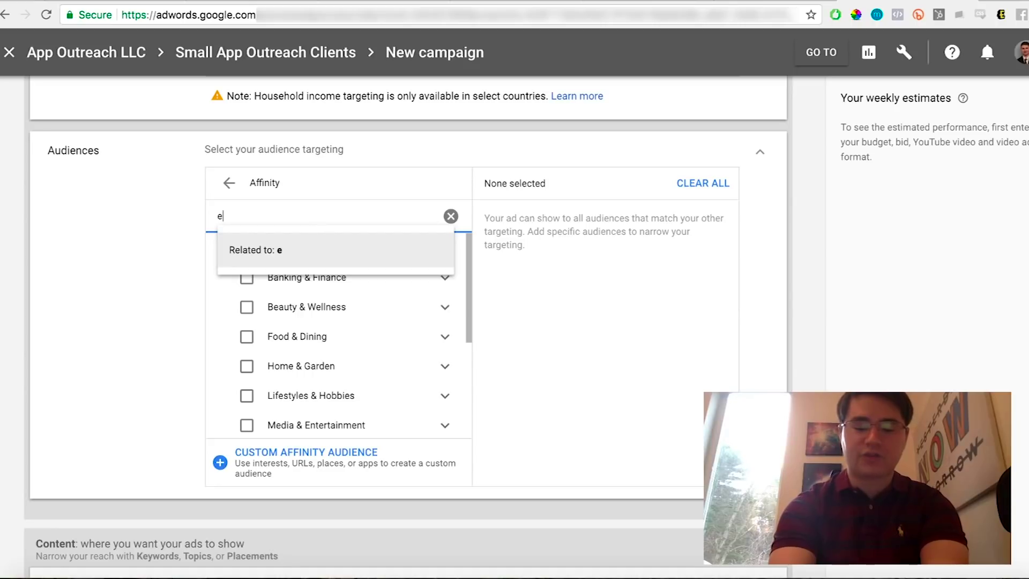
type("xercise")
key("Return")
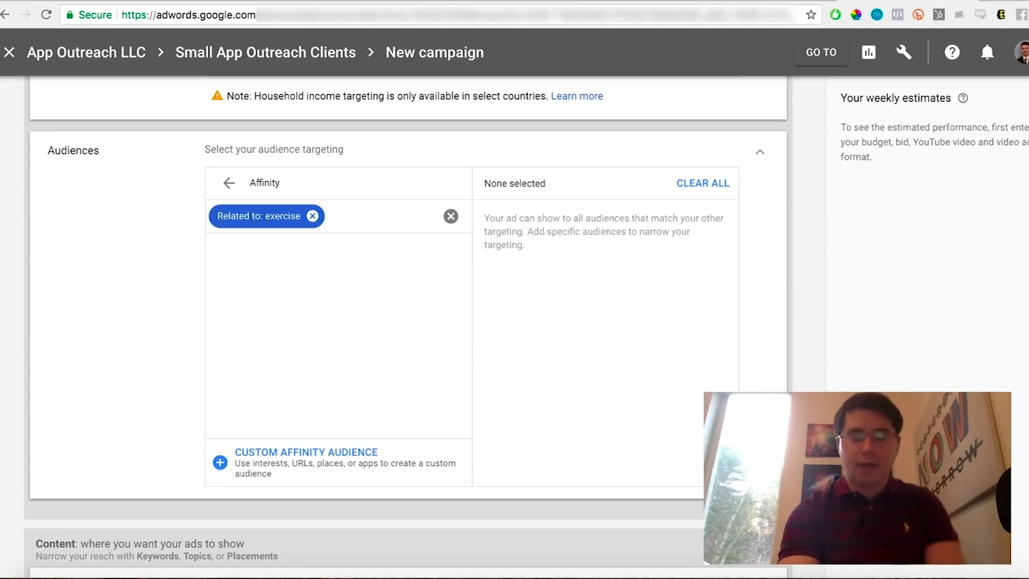
Search the Affinity audiences for fitness instead of exercise and target Sports & Fitness and Health & Fitness Buffs
left_click(313, 216)
left_click(311, 217)
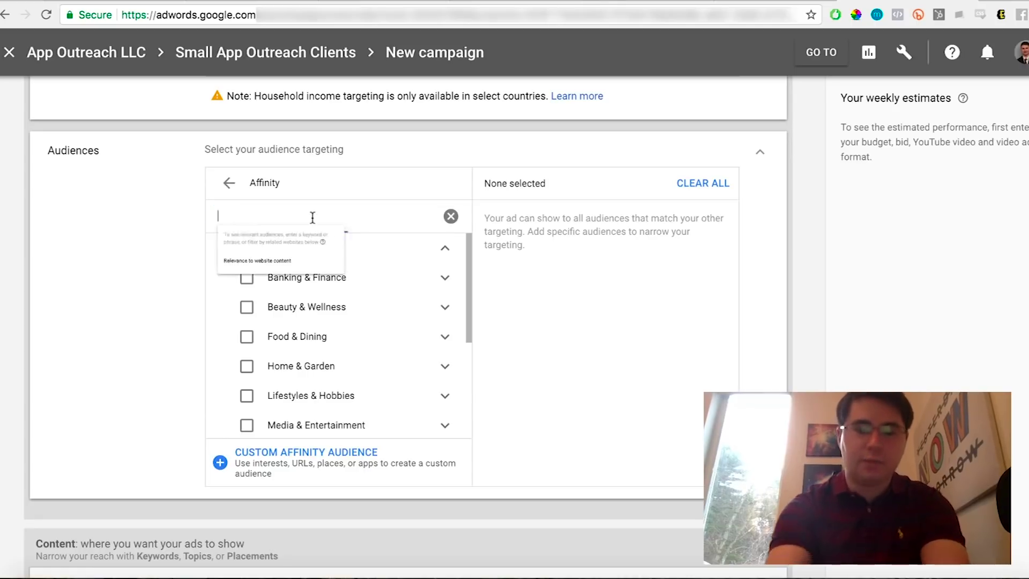
type("fitness")
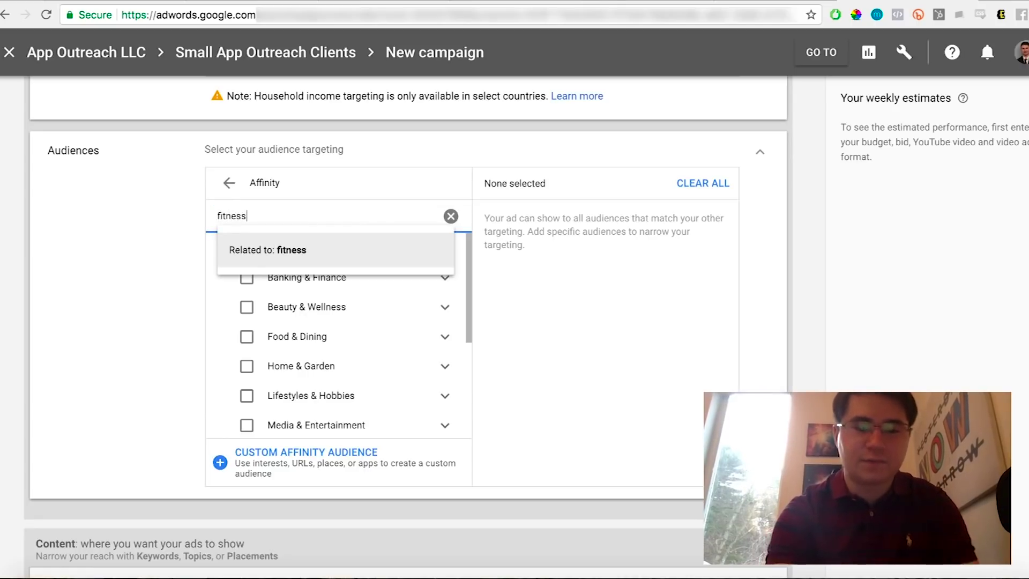
key("Return")
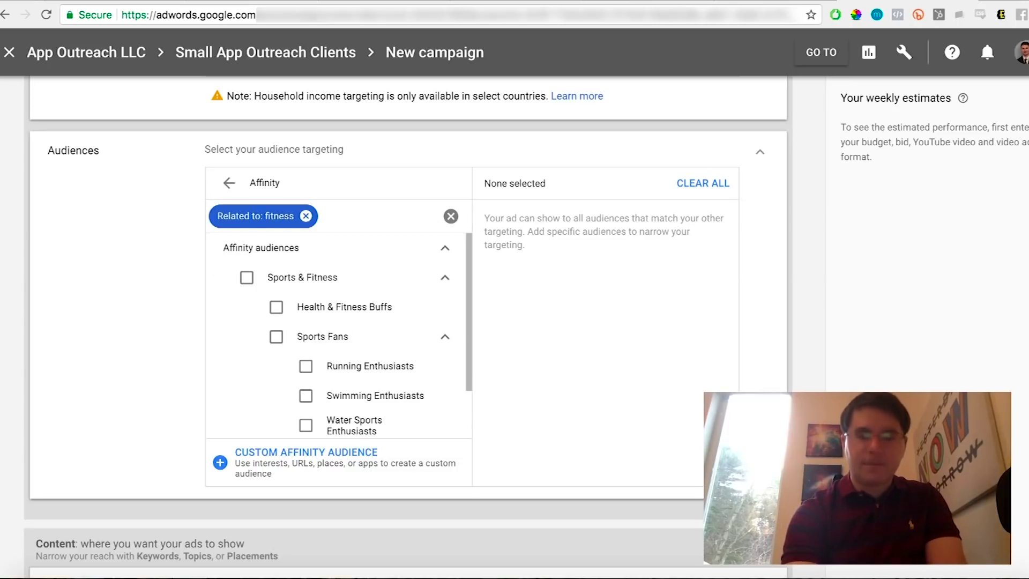
left_click(247, 276)
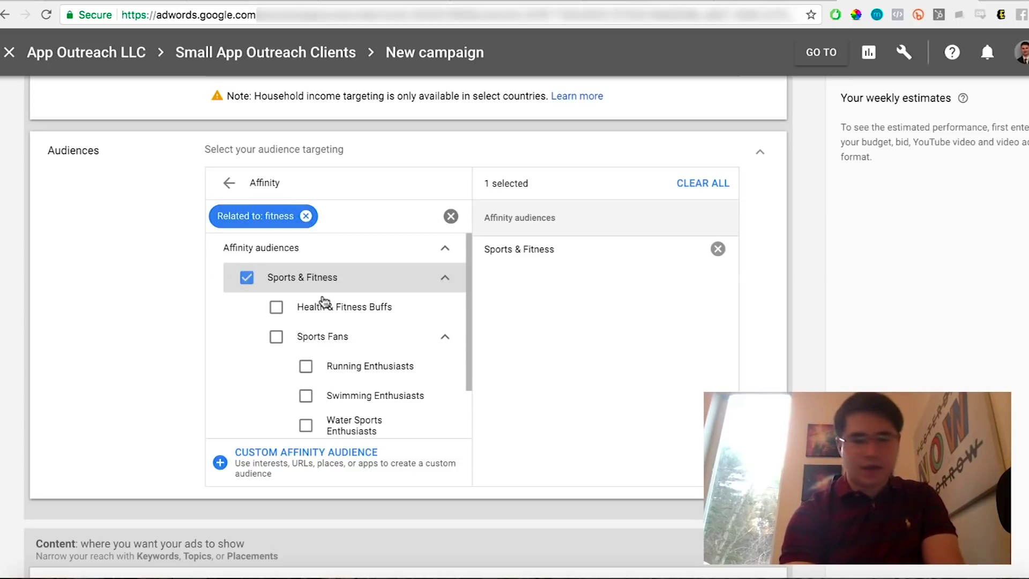
left_click(276, 307)
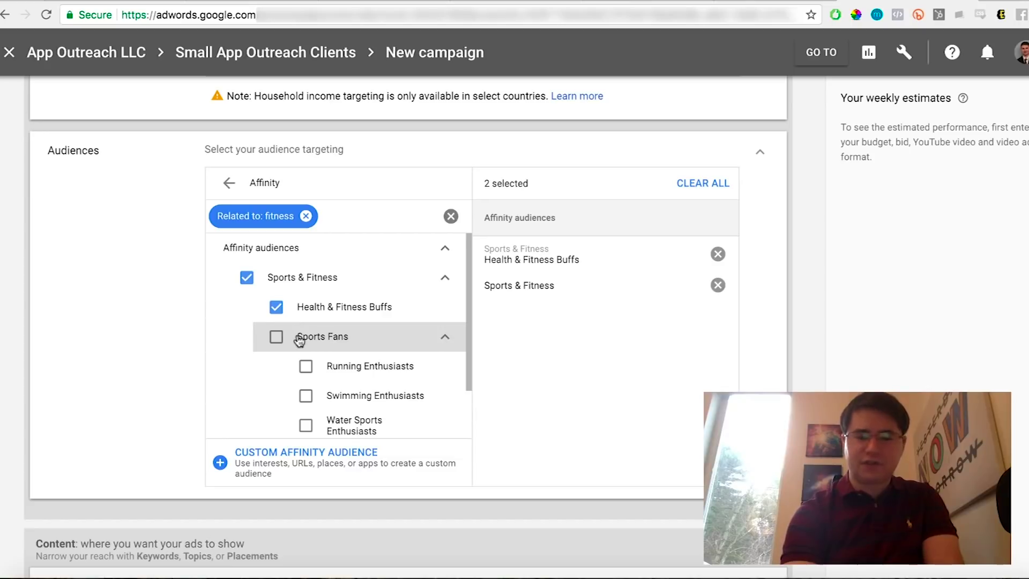
scroll(299, 338, "down", 1)
left_click(301, 315)
left_click(301, 315)
scroll(310, 378, "down", 2)
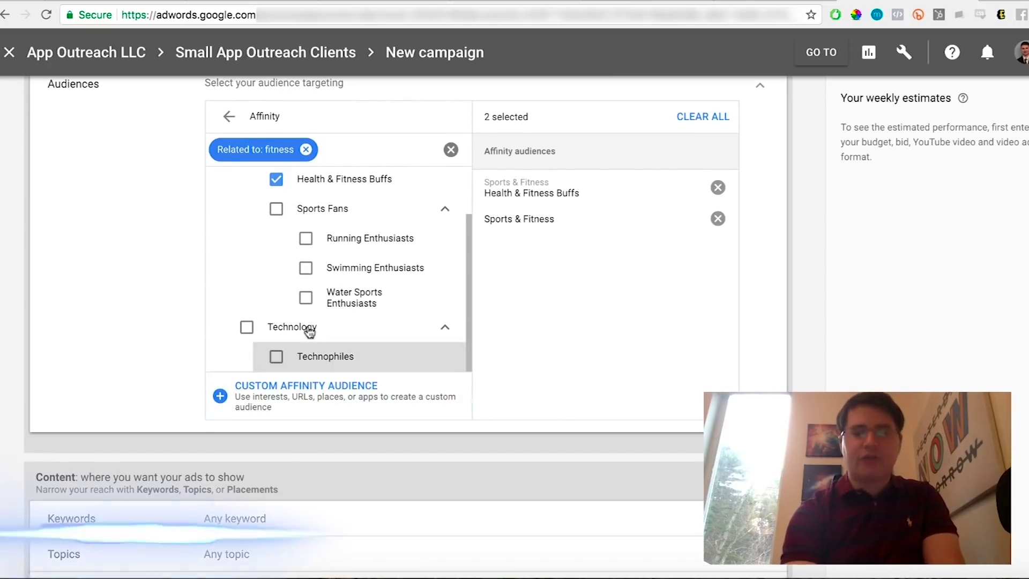
scroll(307, 327, "up", 5)
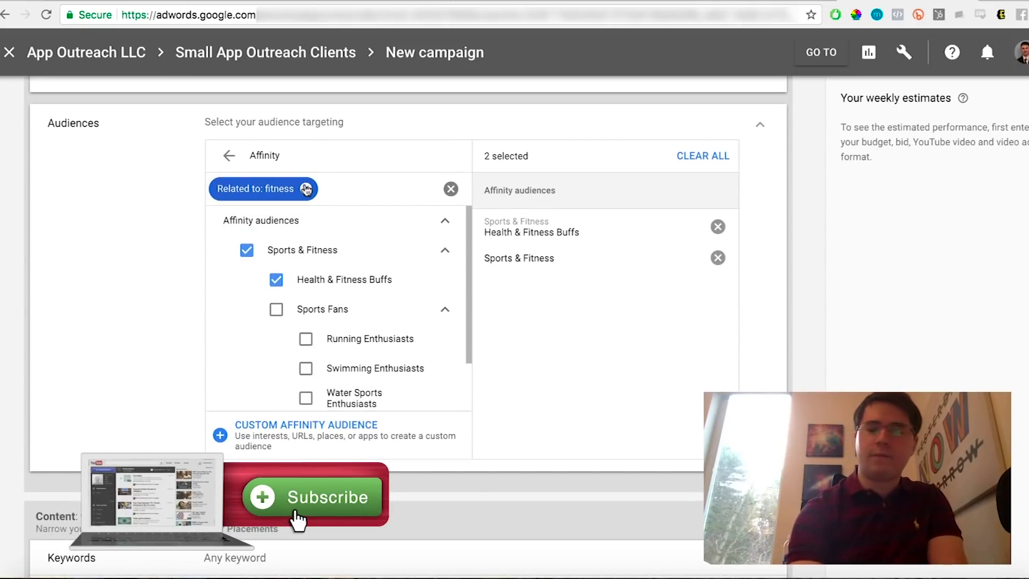
left_click(760, 125)
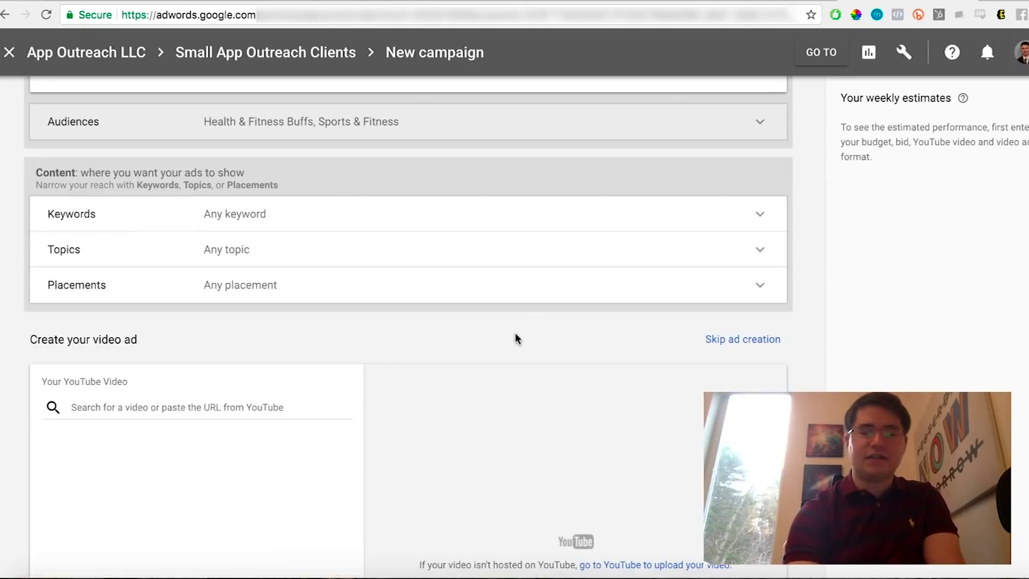
Add exercise, body building and weight lifting as the ad group's content keywords, one per line
left_click(500, 169)
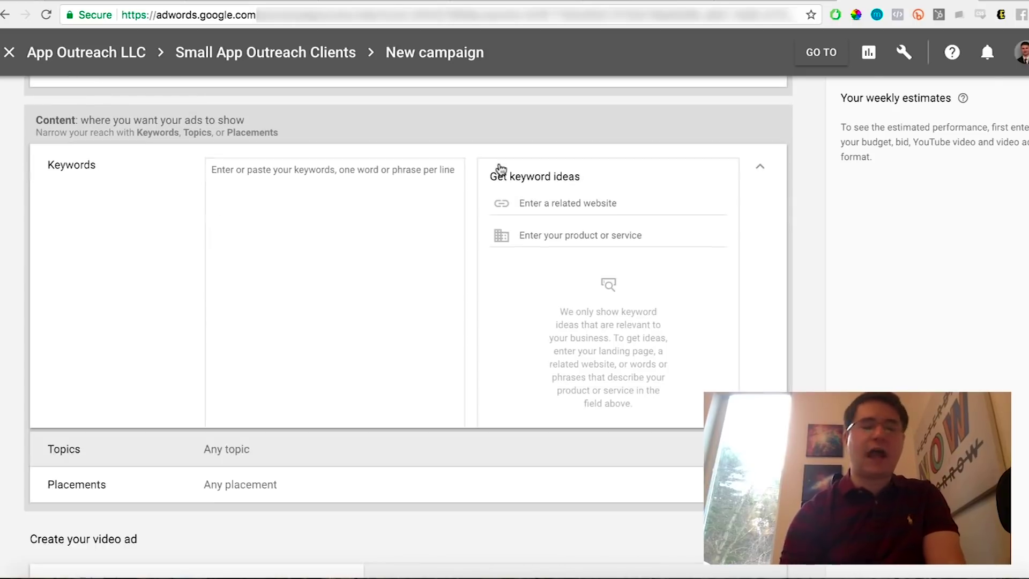
left_click(376, 219)
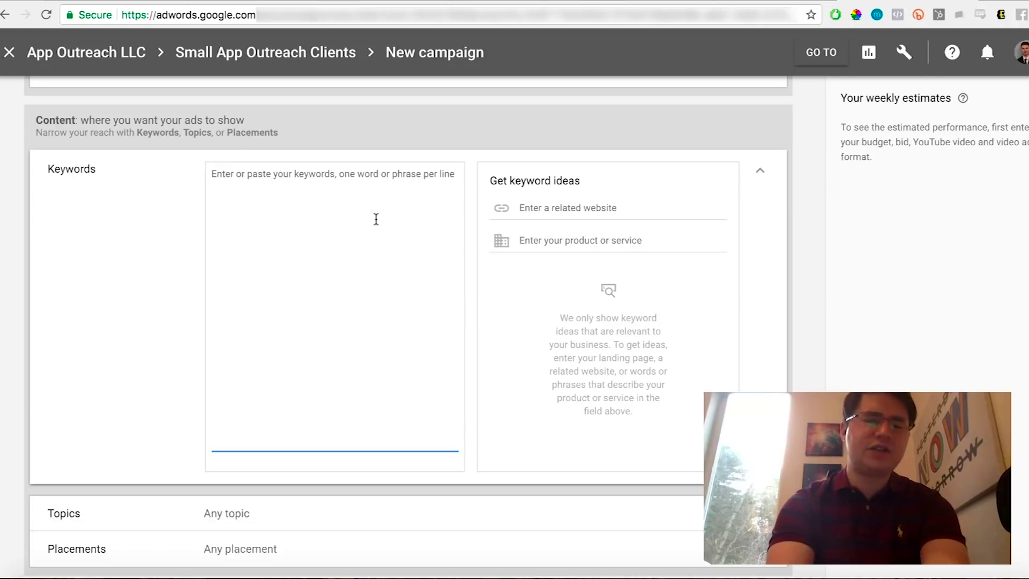
type("exercise")
key("Return")
type("bod")
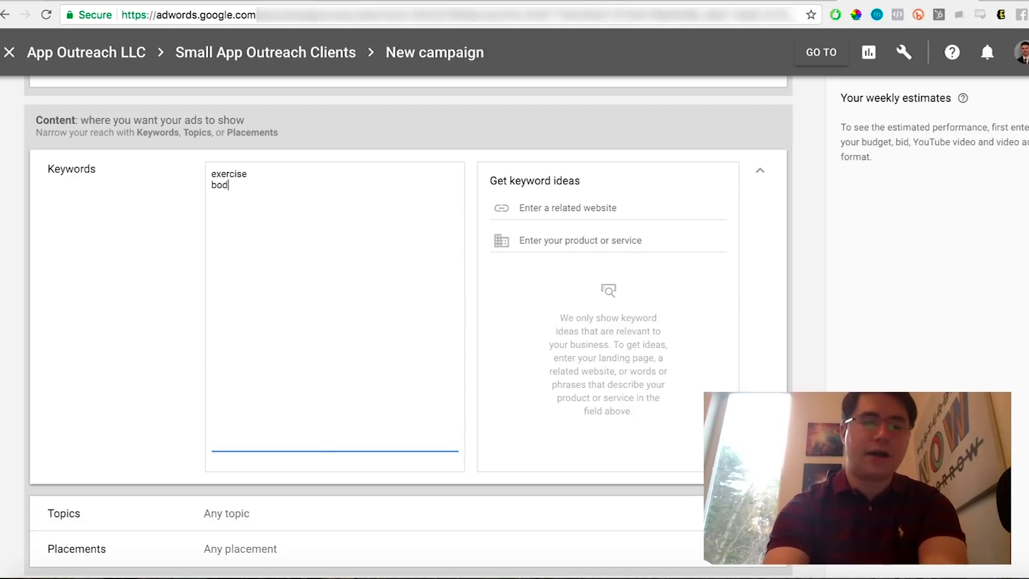
type("y building")
key("Return")
type("w")
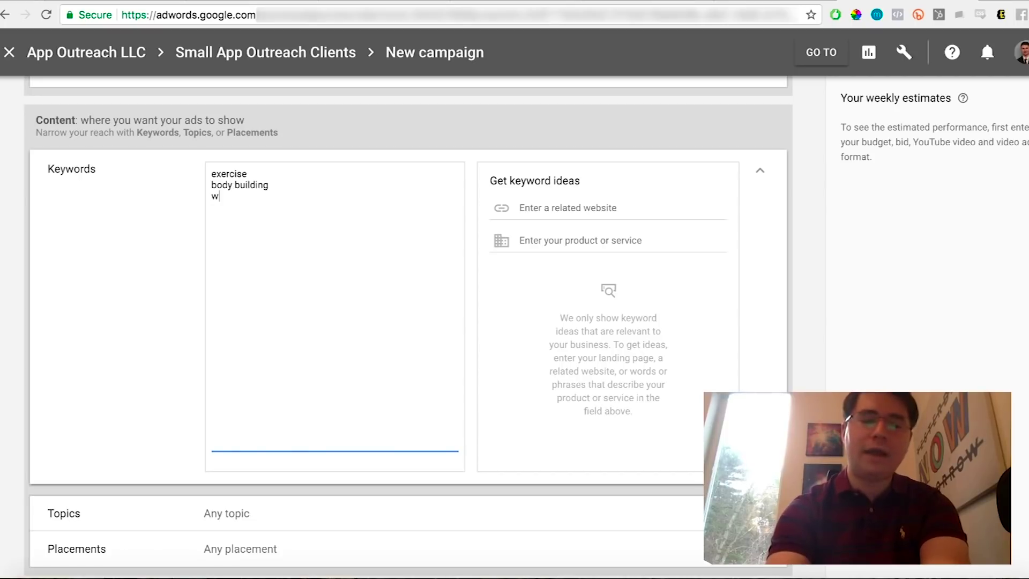
type("eight lifting")
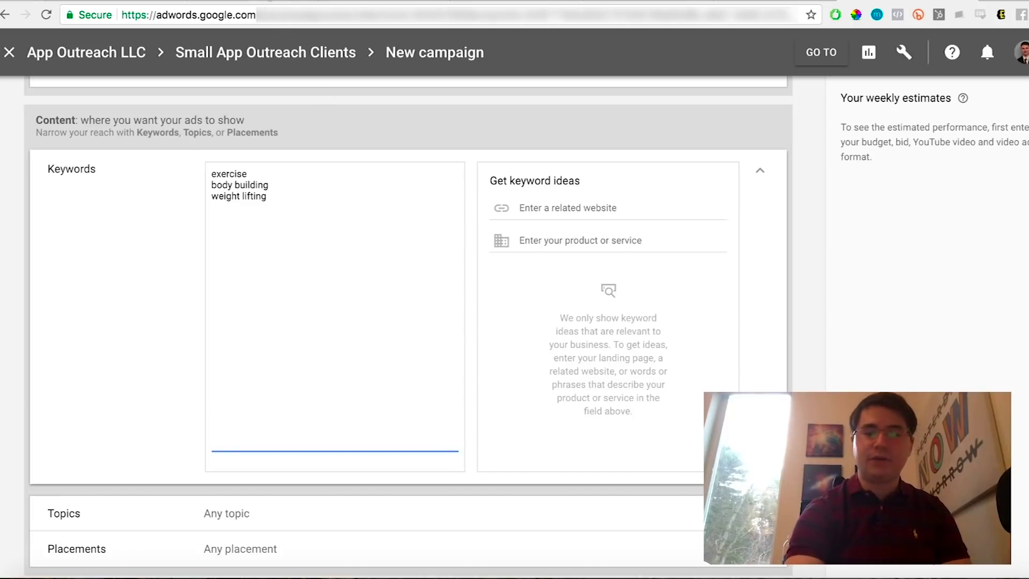
left_click(484, 2)
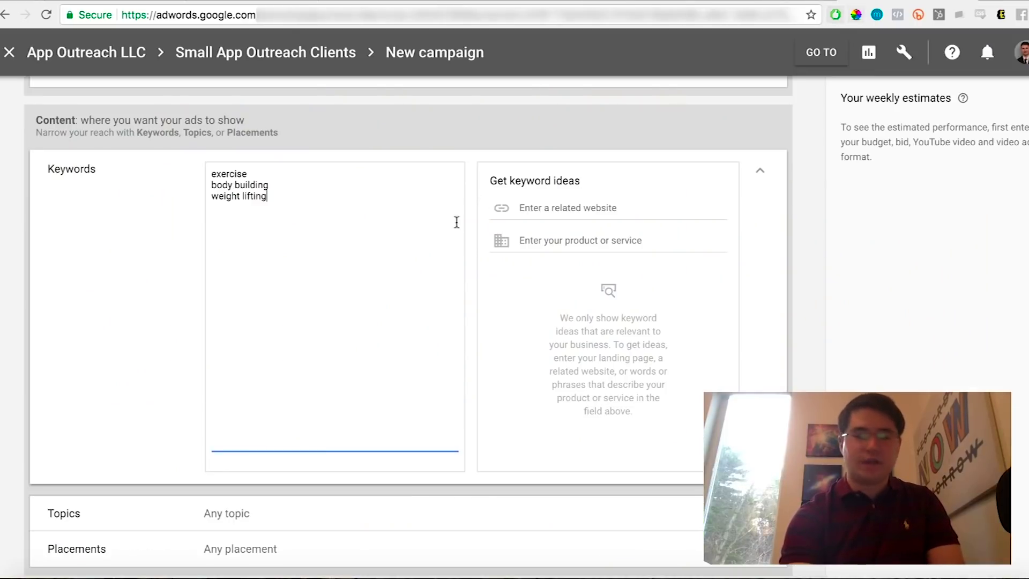
Copy the URL of the Exercise Course video from YouTube and set it as the ad's video in AdWords
scroll(457, 222, "down", 5)
scroll(456, 222, "down", 6)
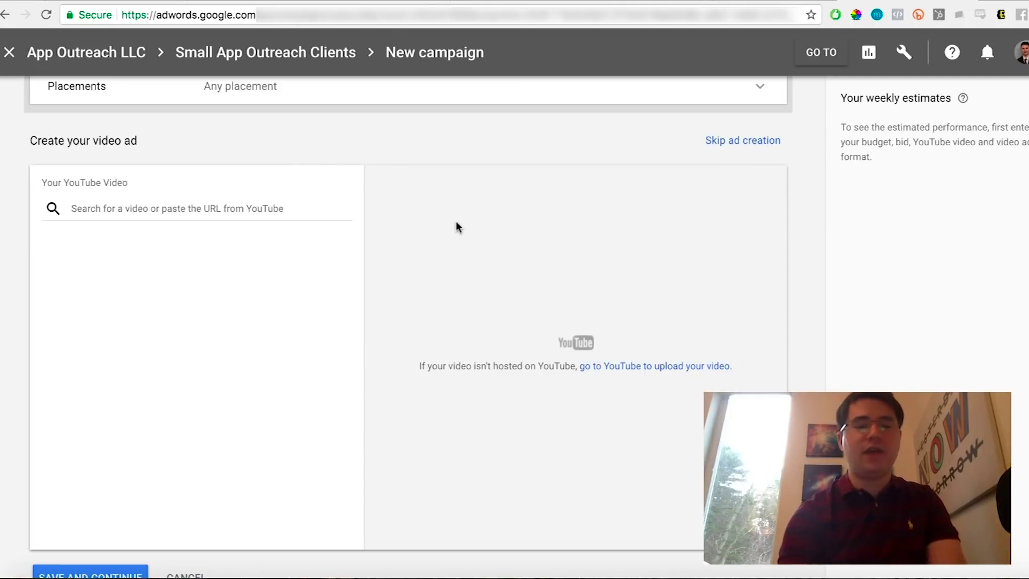
left_click(265, 6)
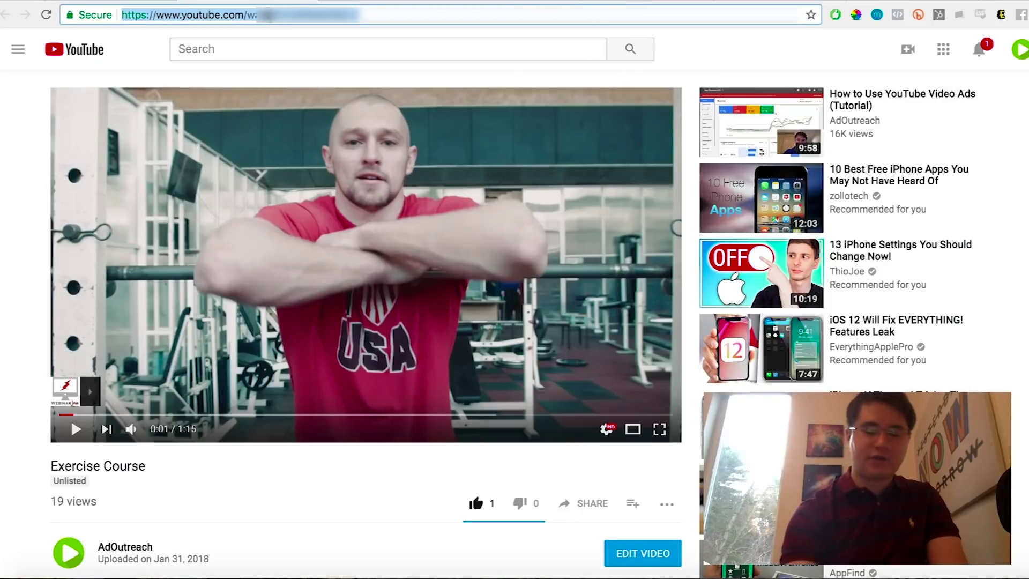
left_click(267, 15)
left_click(888, 1)
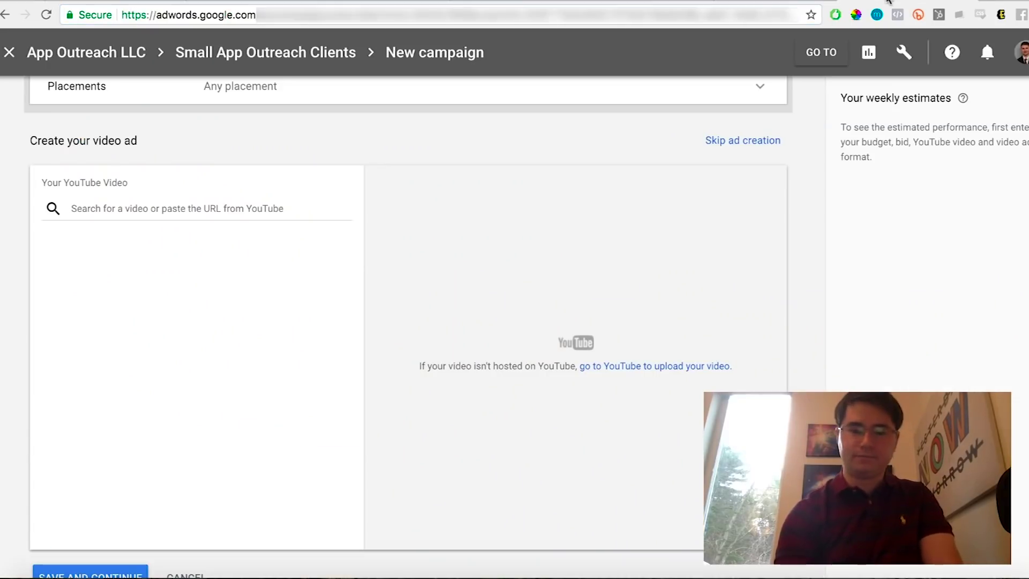
type("https://www.youtube.com/watch?v=aZSyazhQc-o")
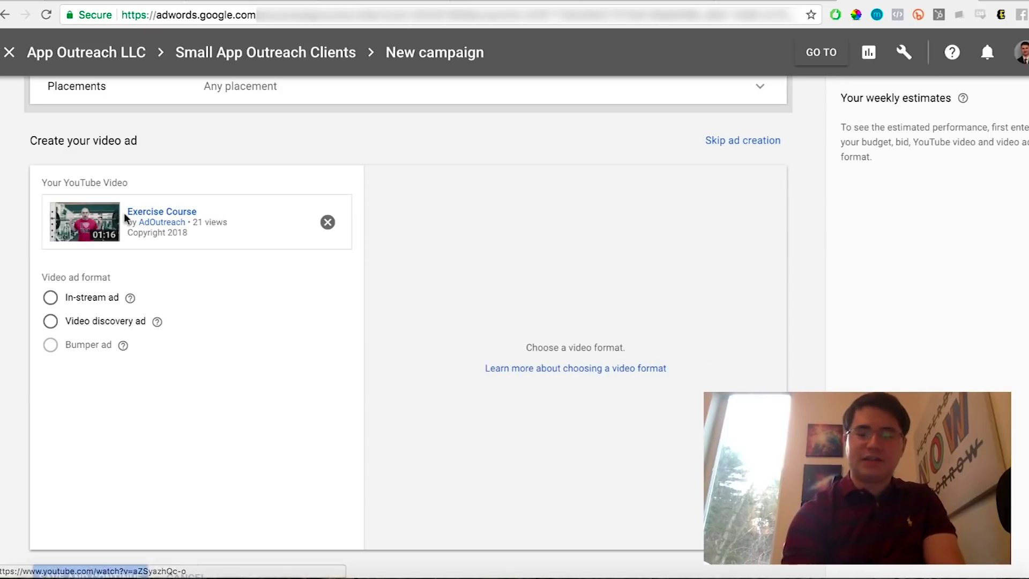
Set the video ad format to In-stream ad and show its desktop preview
scroll(199, 276, "down", 1)
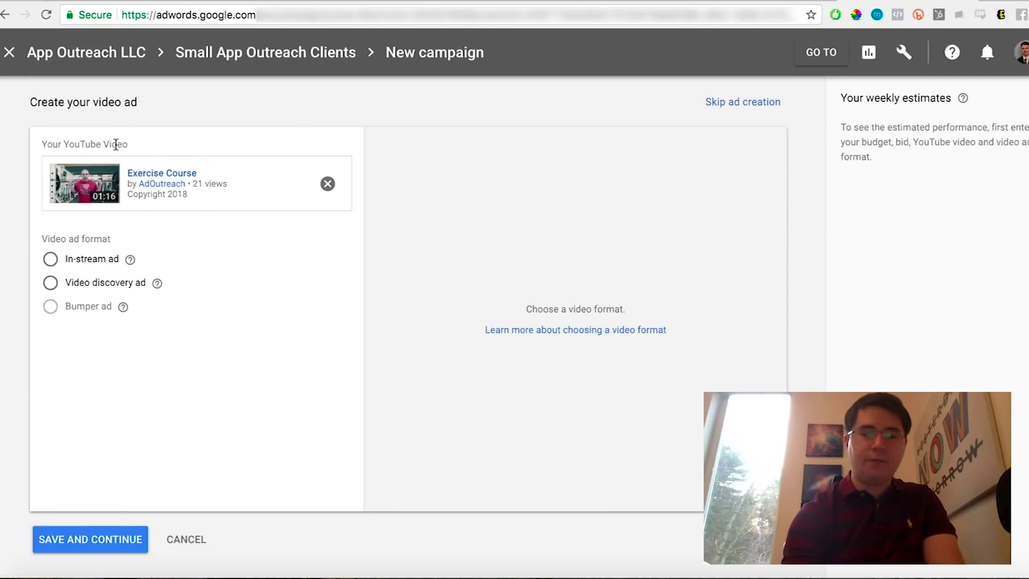
left_click(67, 259)
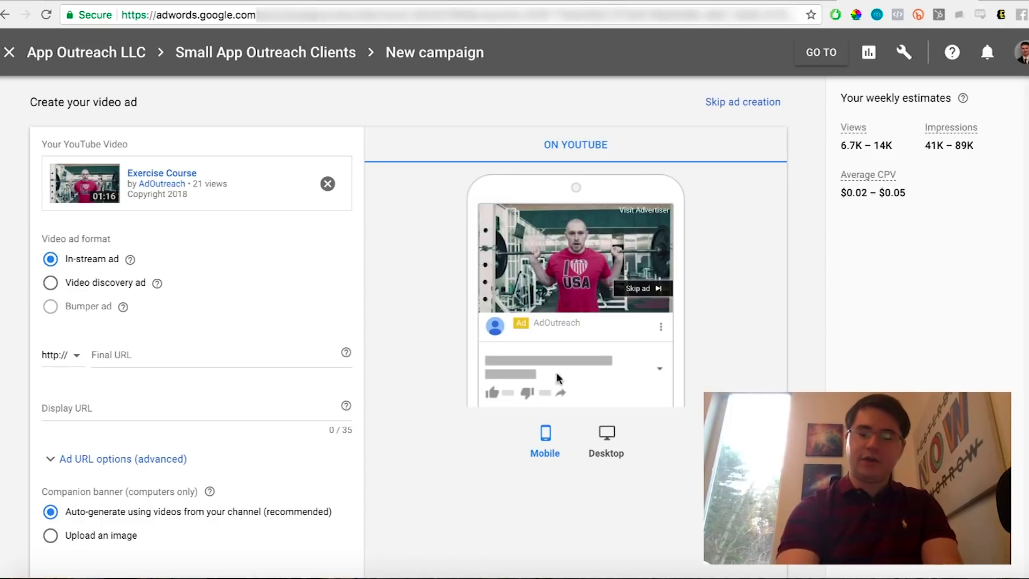
left_click(611, 448)
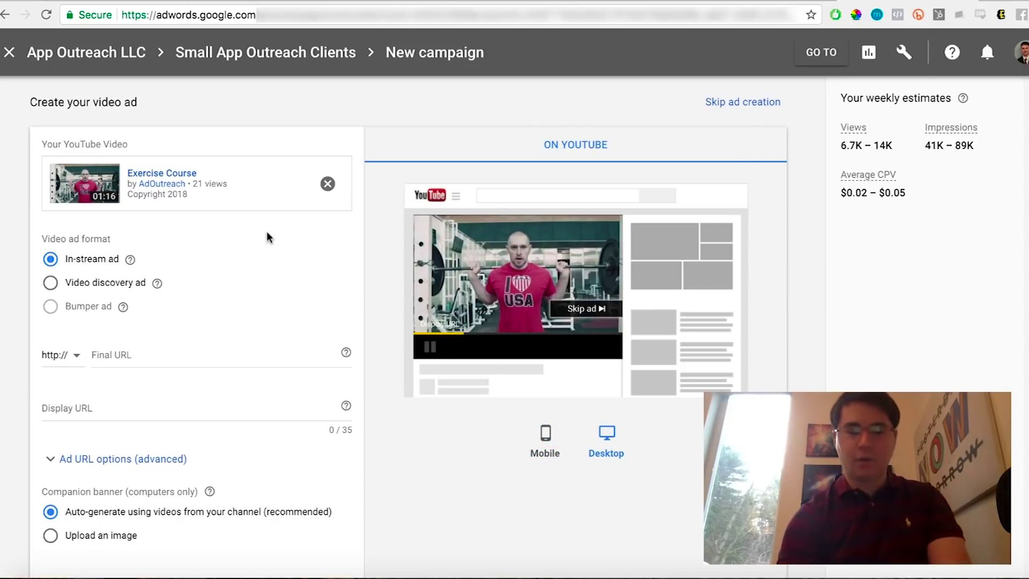
Set the in-stream ad's final URL to clickfunnels.com
left_click(190, 357)
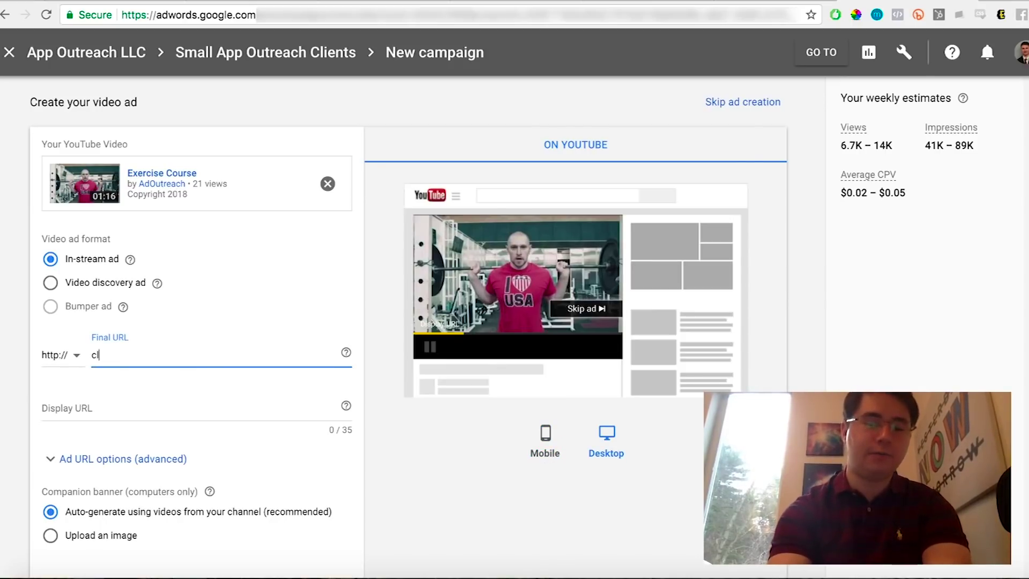
type("clickfunnels.")
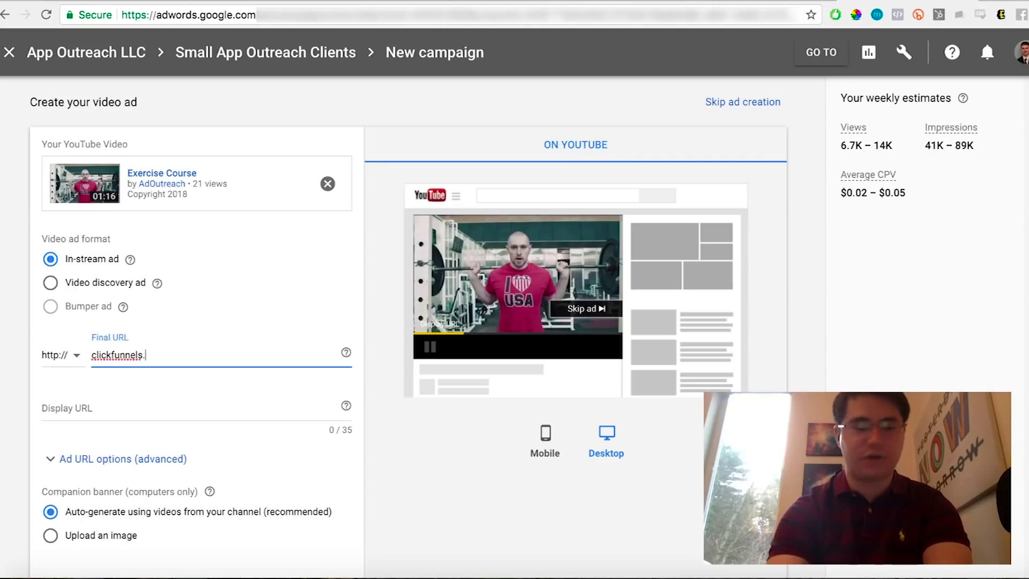
type("com")
key("Tab")
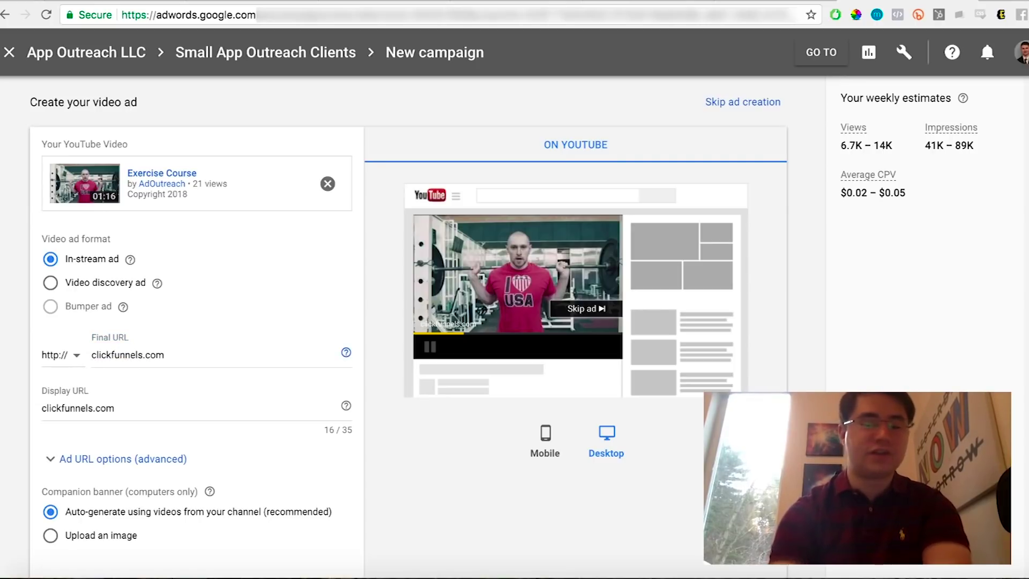
Use the already uploaded #1 Exercise Course image as the ad's companion banner
scroll(194, 378, "down", 3)
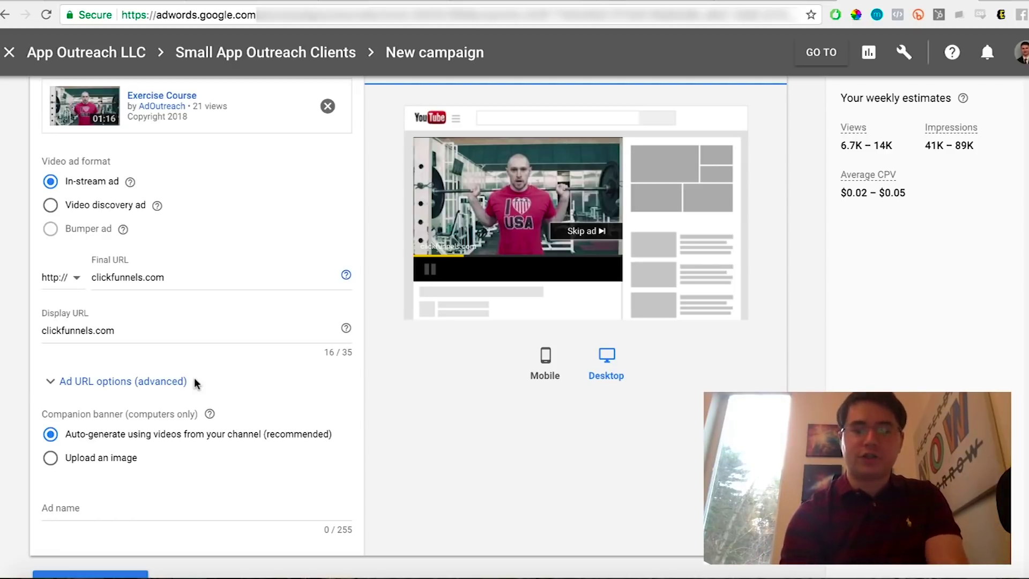
scroll(194, 377, "down", 2)
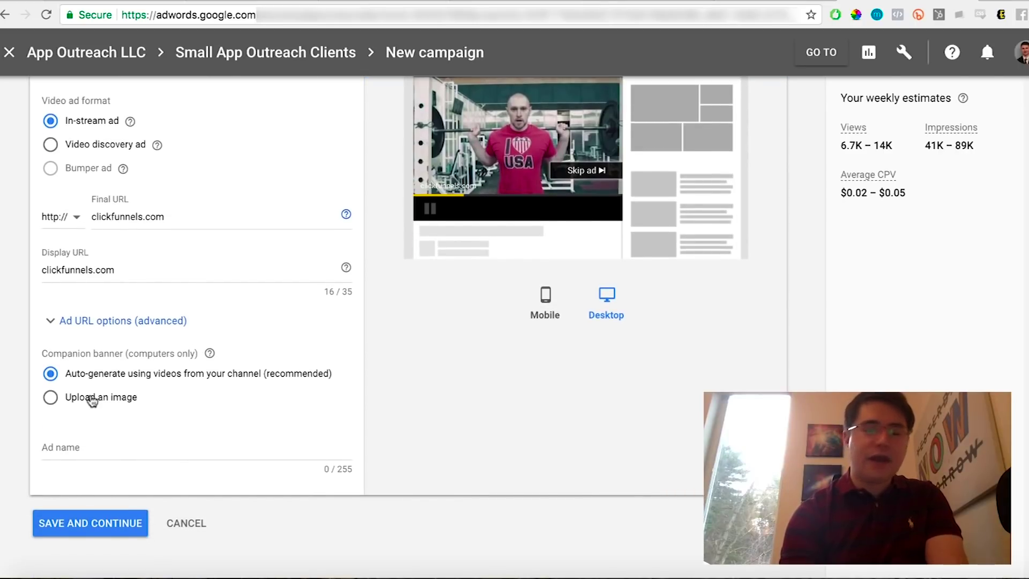
left_click(92, 401)
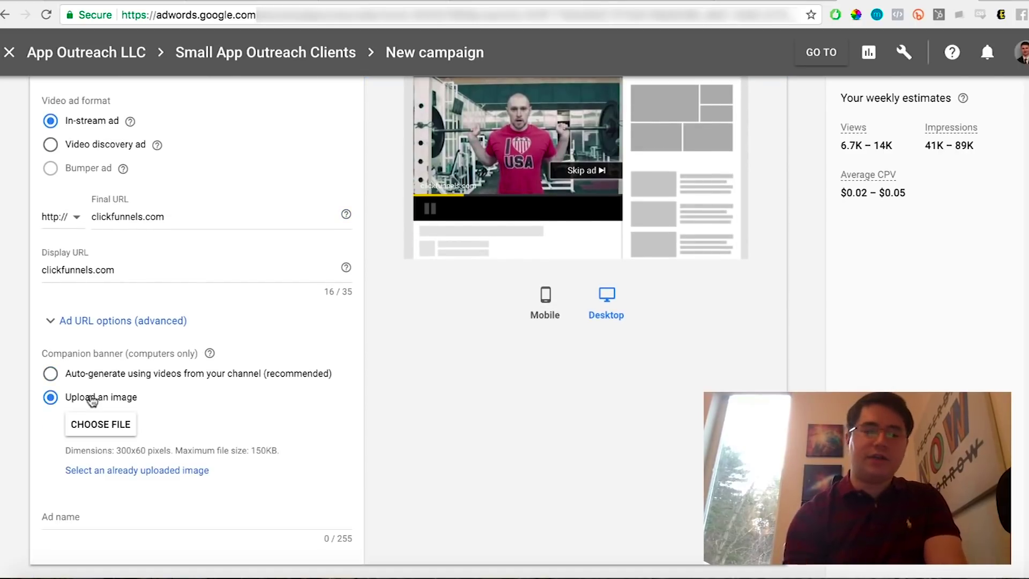
left_click(142, 470)
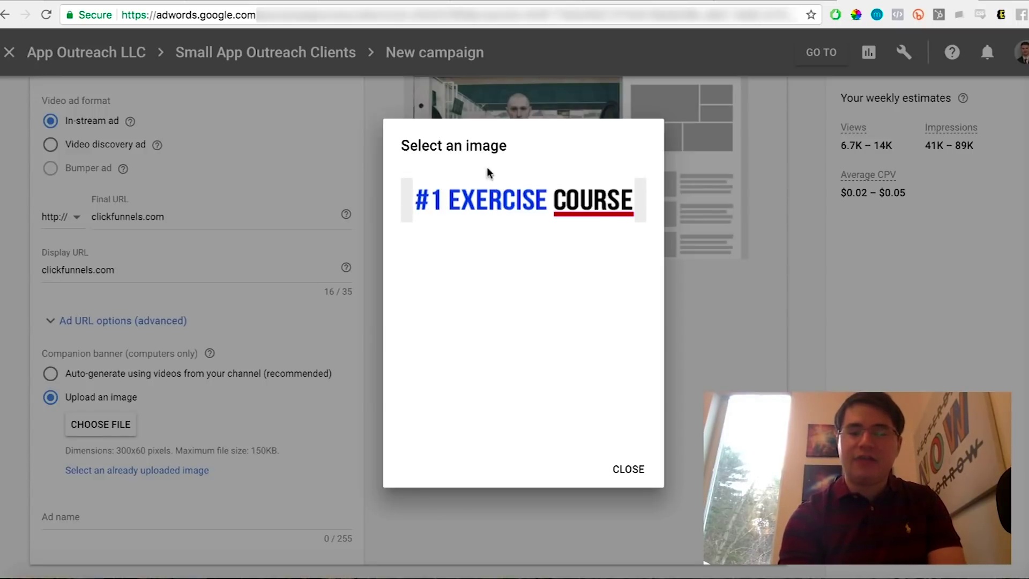
left_click(486, 200)
scroll(471, 414, "up", 3)
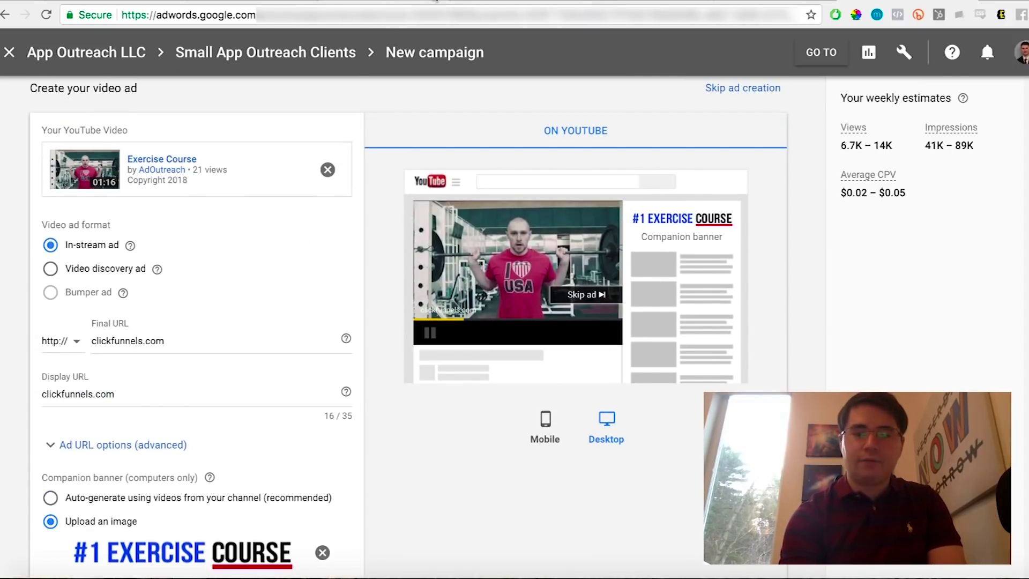
View the demo of the ad on YouTube, skip the ad to examine its companion banner, and return to AdWords
left_click(503, 1)
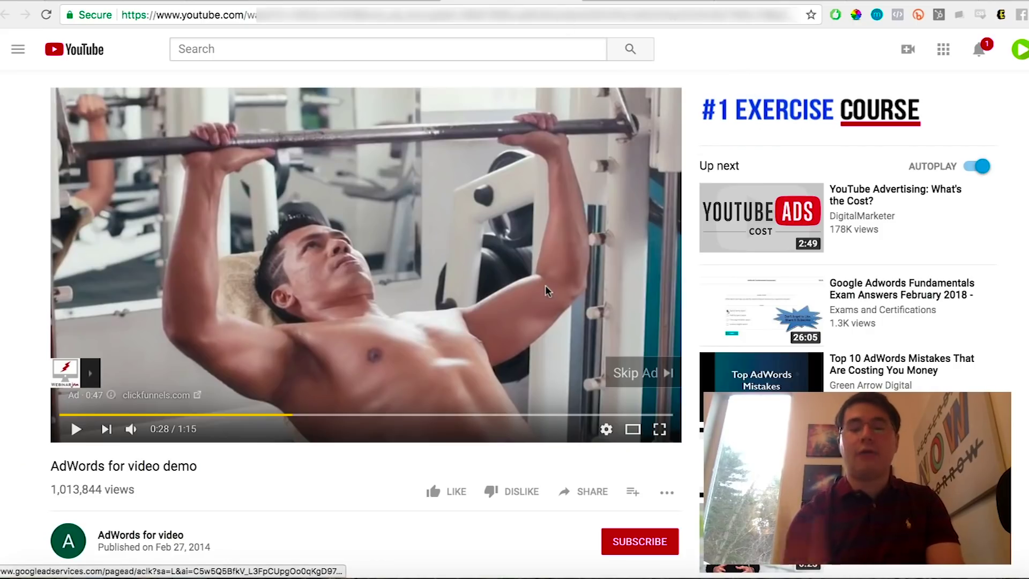
left_click(644, 366)
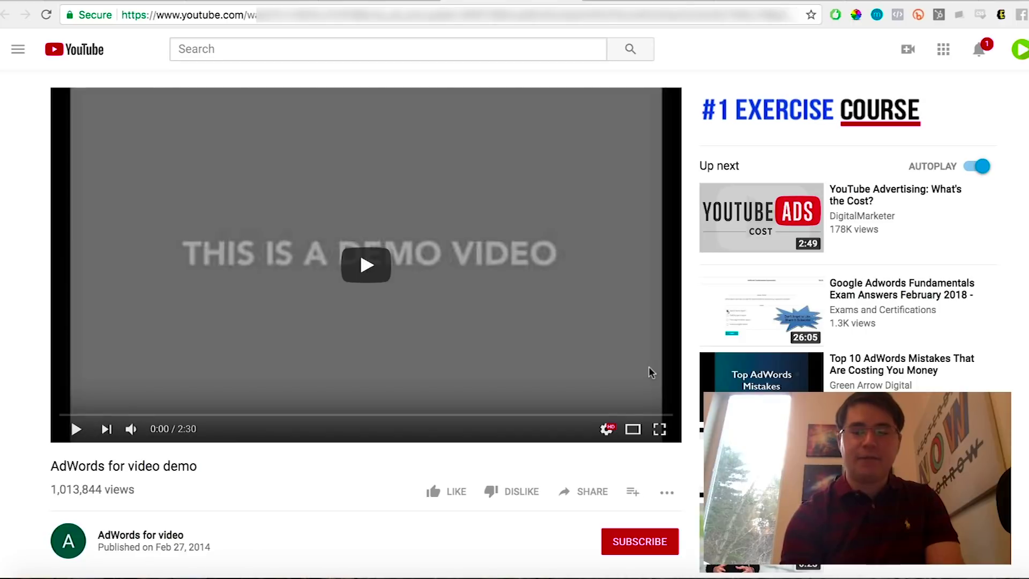
left_click(308, 246)
left_click(332, 300)
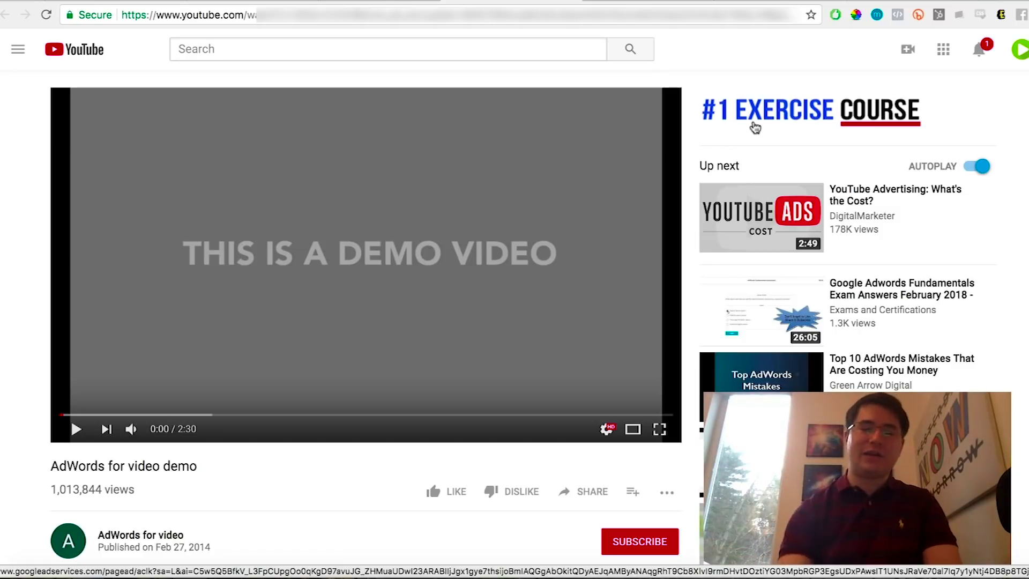
key("ctrl+w")
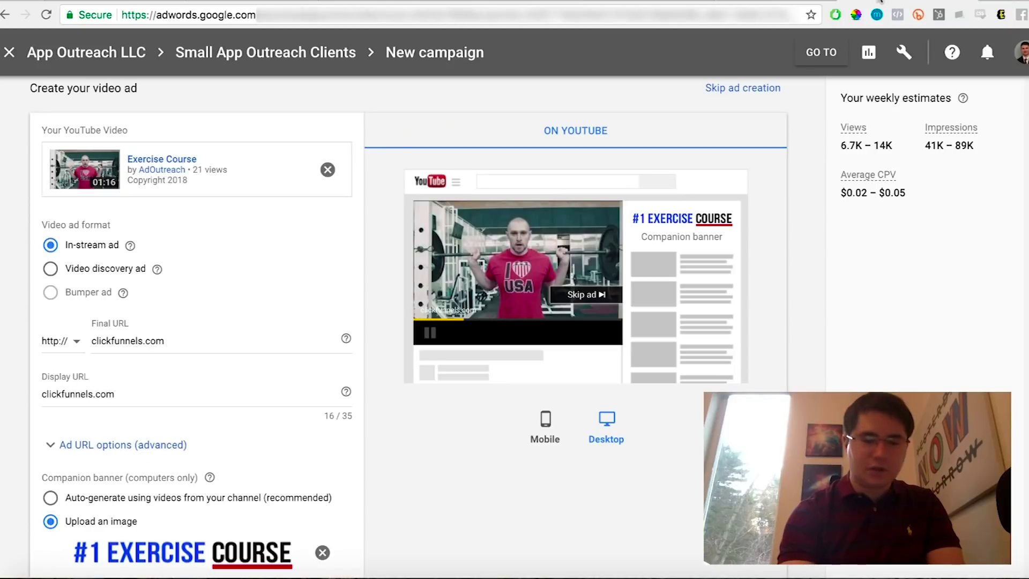
Name the ad Exercise Course Video Ad and save the campaign
scroll(329, 306, "down", 4)
left_click(180, 452)
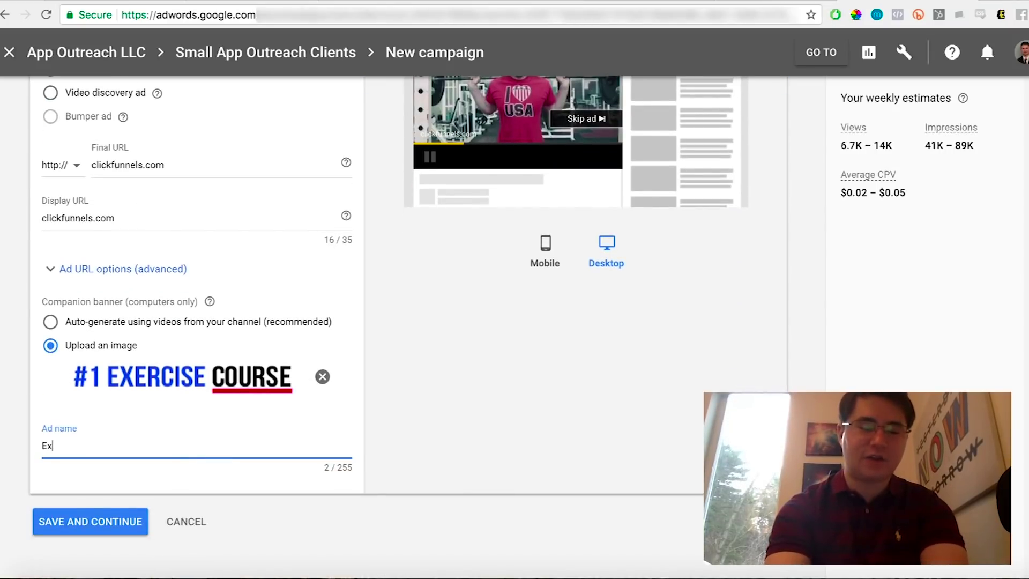
type("Exercise Course Video Ad")
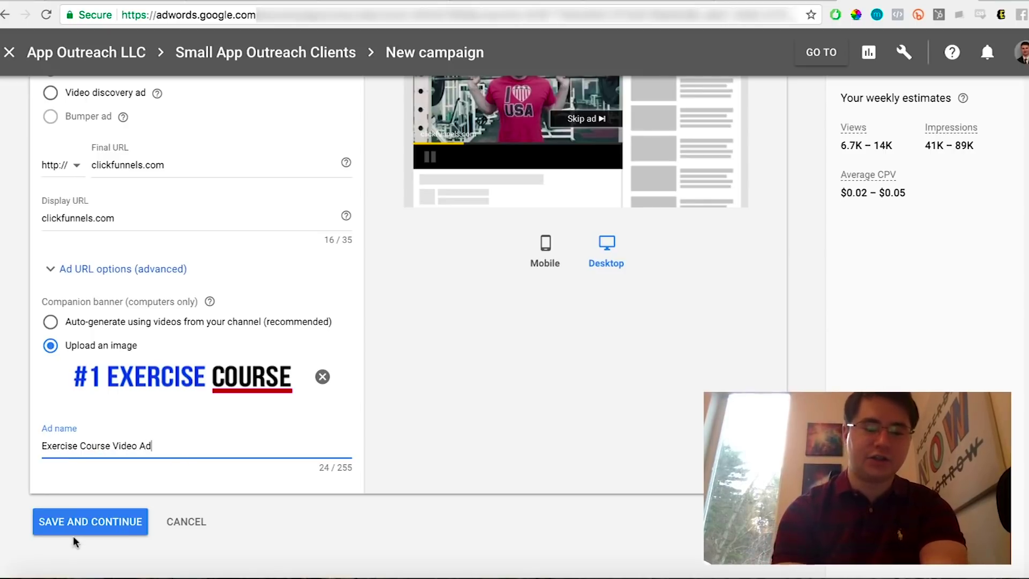
left_click(93, 517)
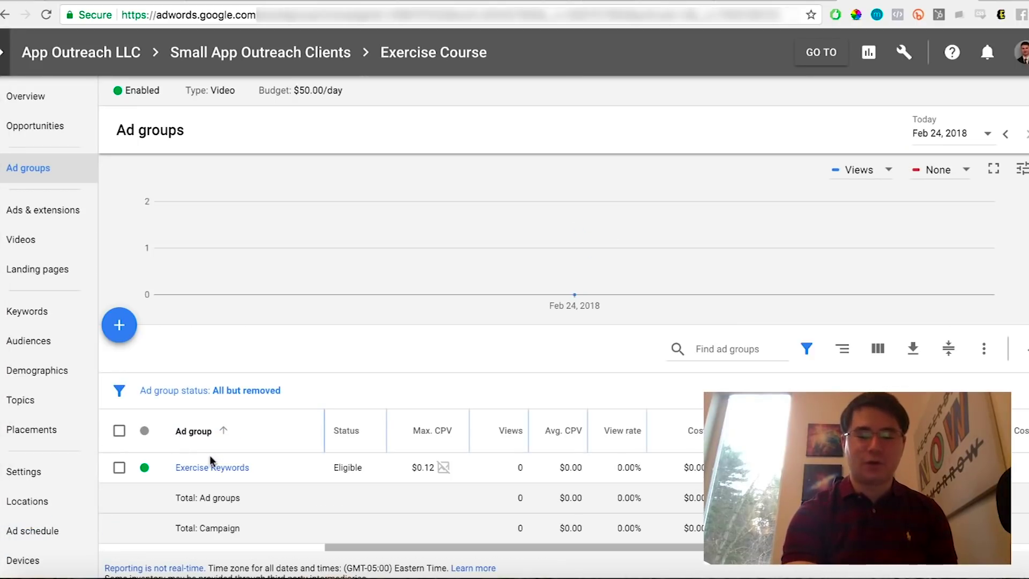
Open the preview of the Exercise Keywords ad group's video ad, switch it to desktop and launch it on YouTube
left_click(211, 468)
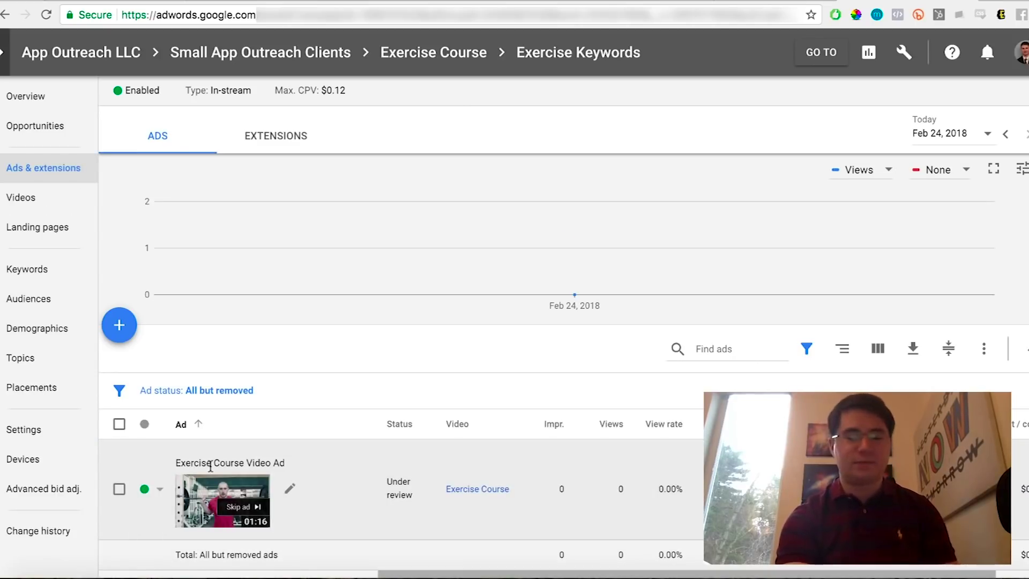
left_click(290, 491)
scroll(288, 487, "down", 1)
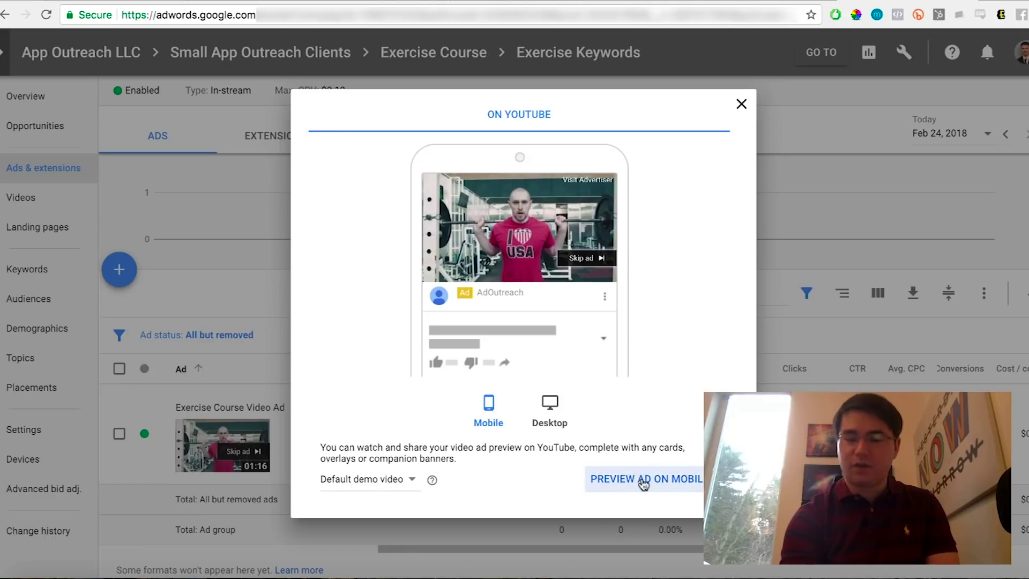
left_click(550, 407)
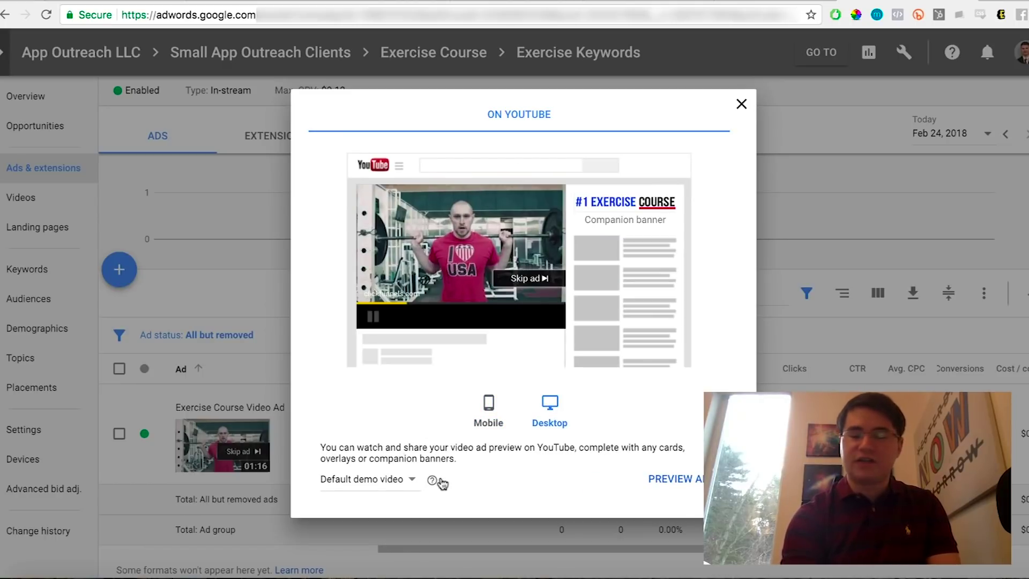
left_click(685, 478)
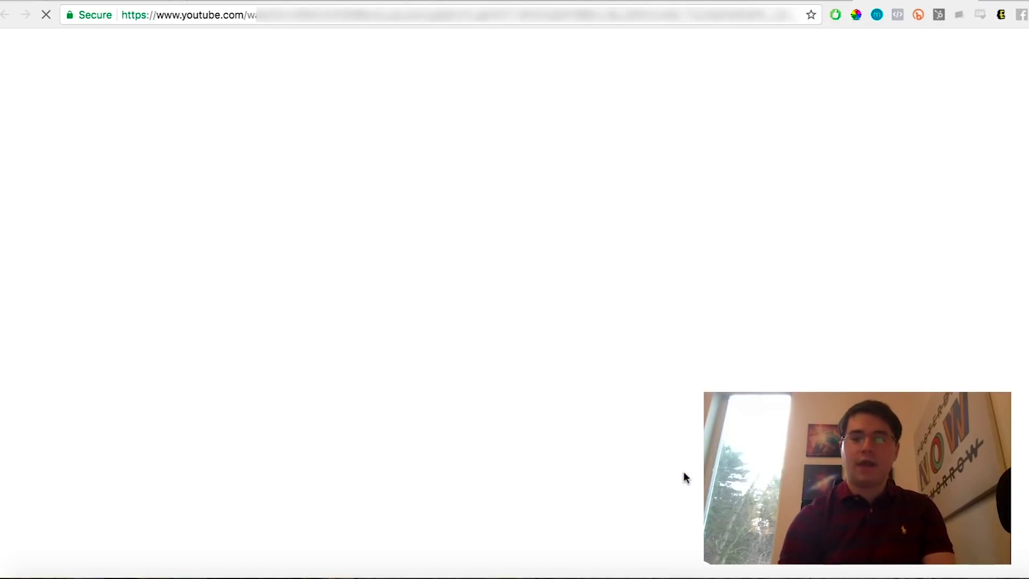